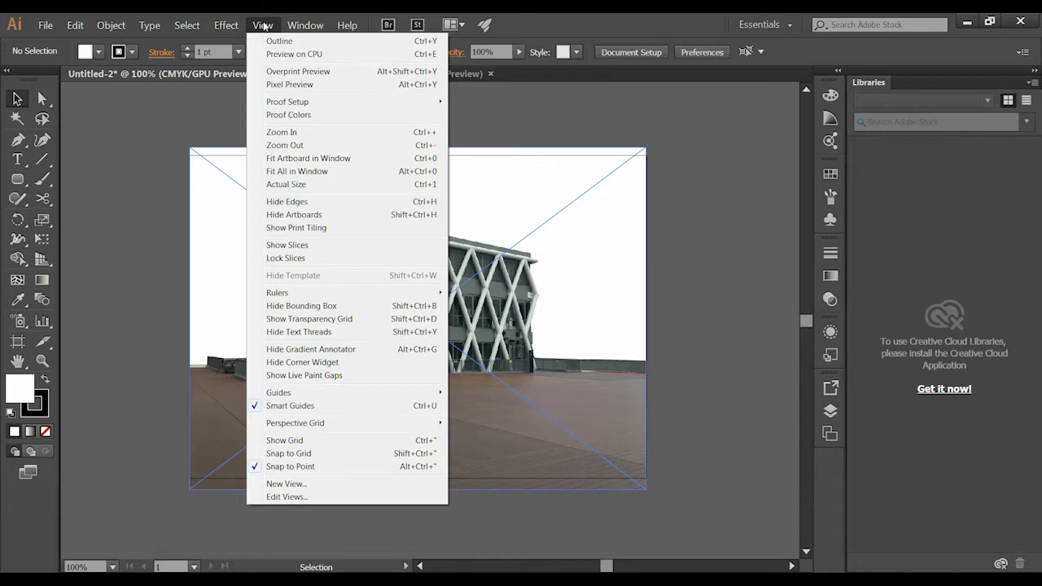
- Display the two-point perspective grid using the 2P-Normal View preset
mouse_move(291, 423)
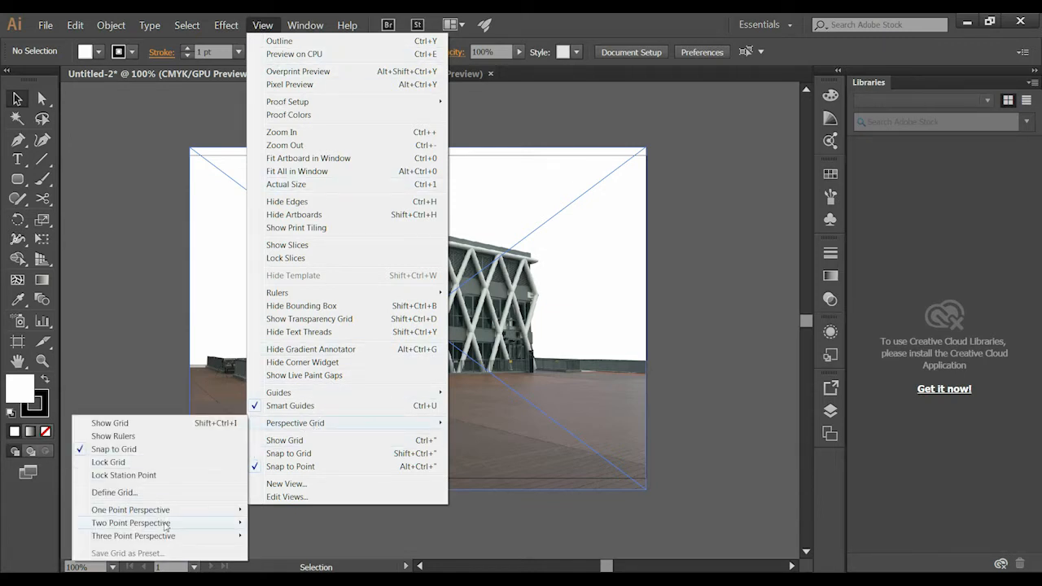
mouse_move(140, 515)
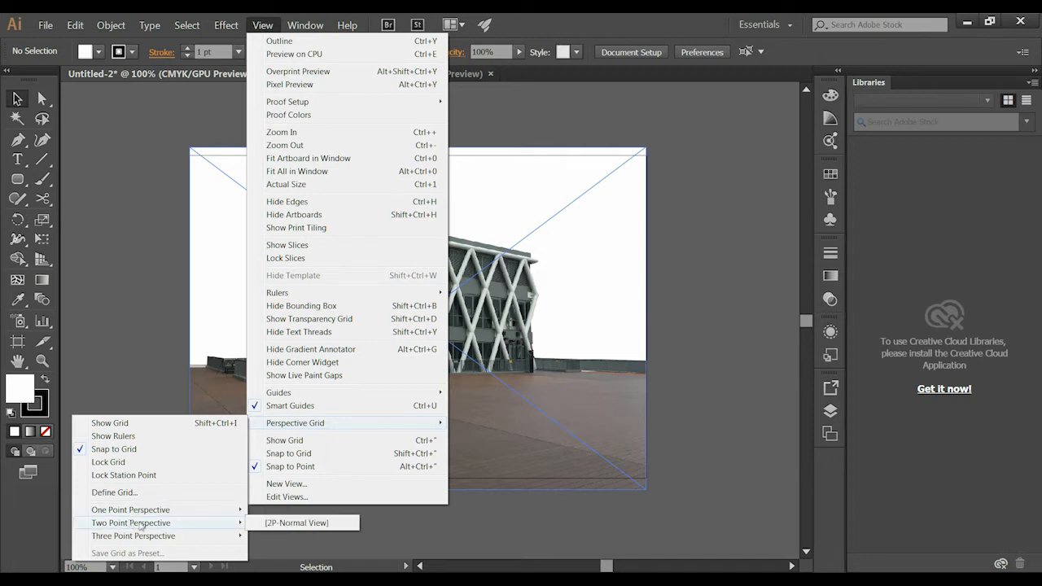
click(301, 529)
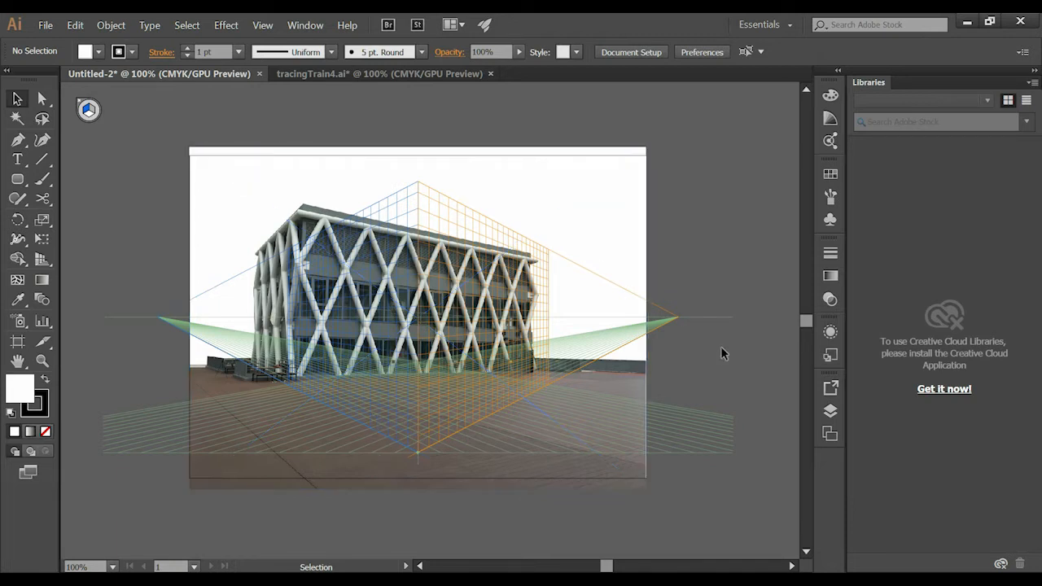
click(463, 418)
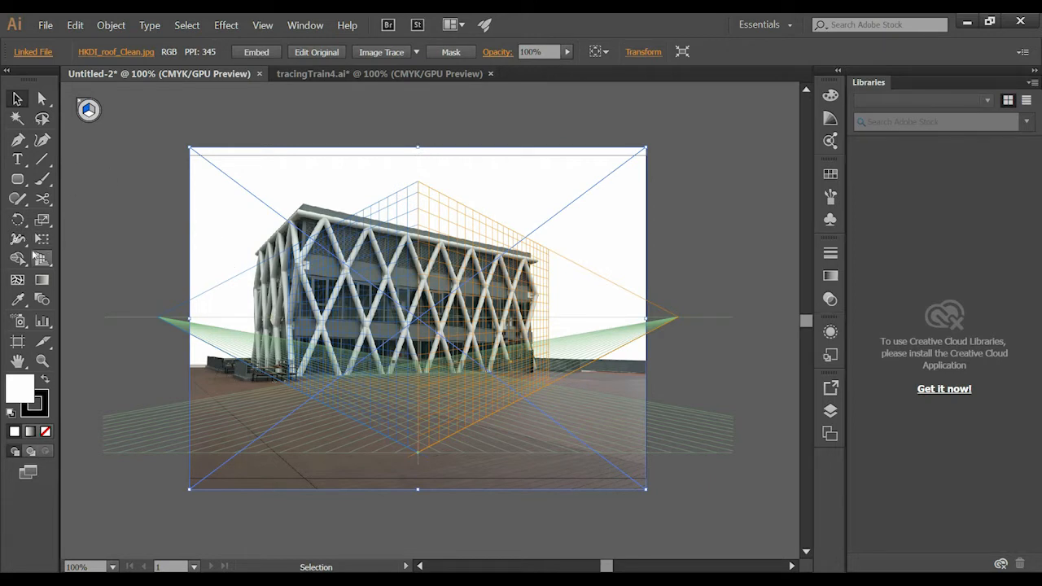
click(103, 168)
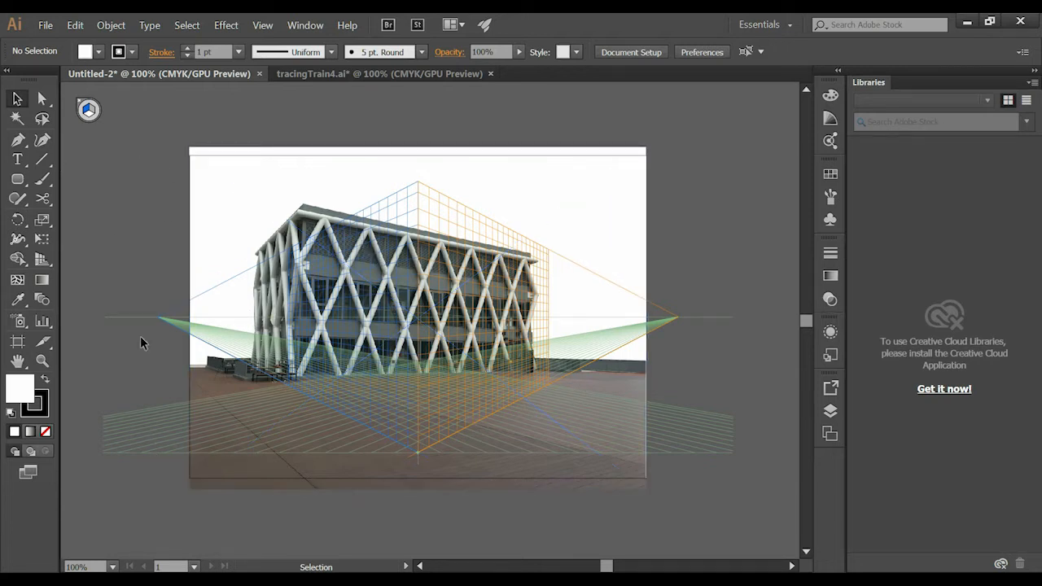
click(625, 305)
click(696, 479)
- With the Perspective Grid Tool, move the whole grid to the building's front corner by its ground handle, and back toward the foreground
click(42, 258)
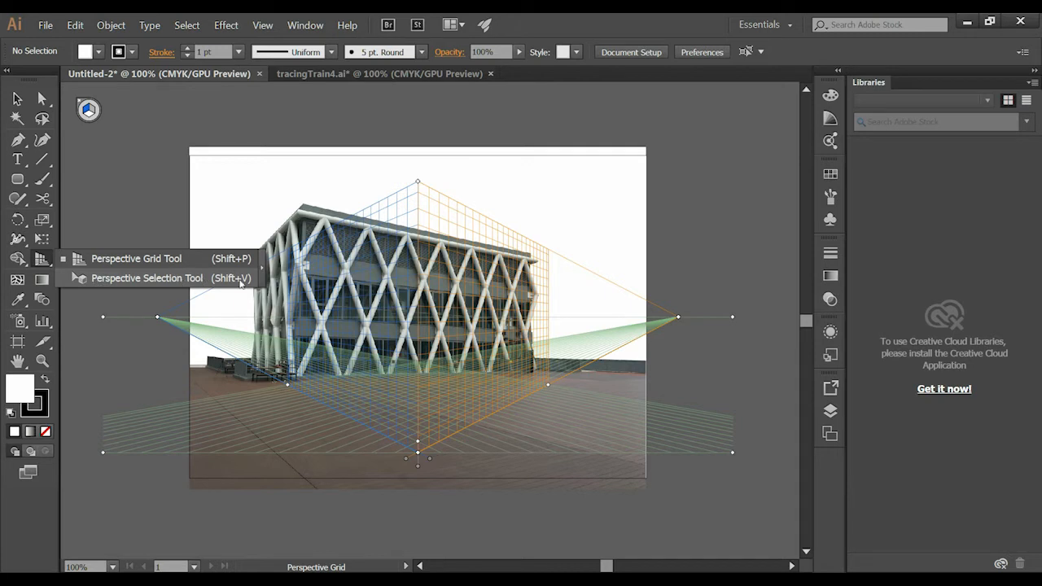
click(135, 262)
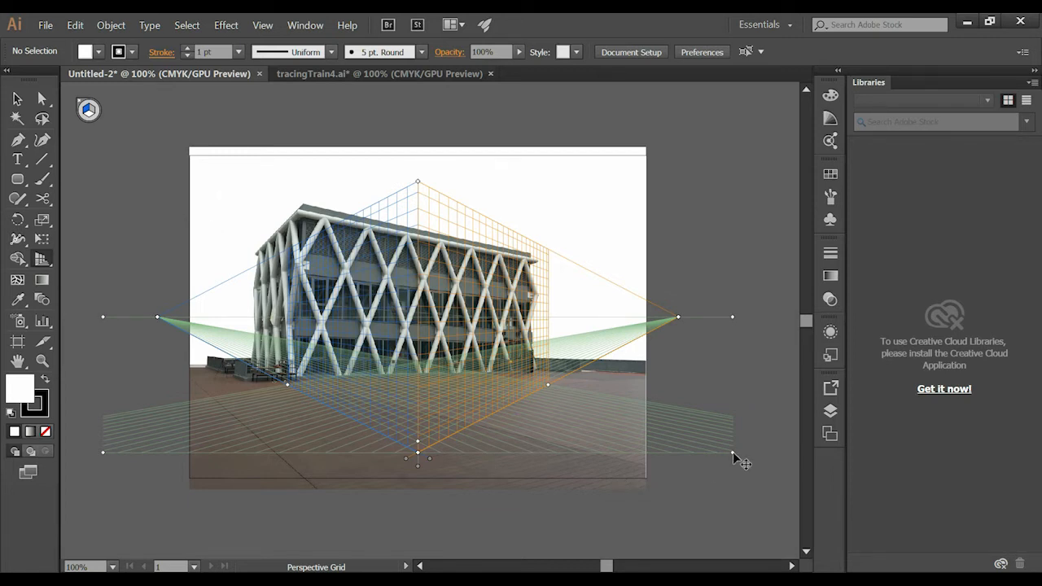
drag(734, 455, 605, 402)
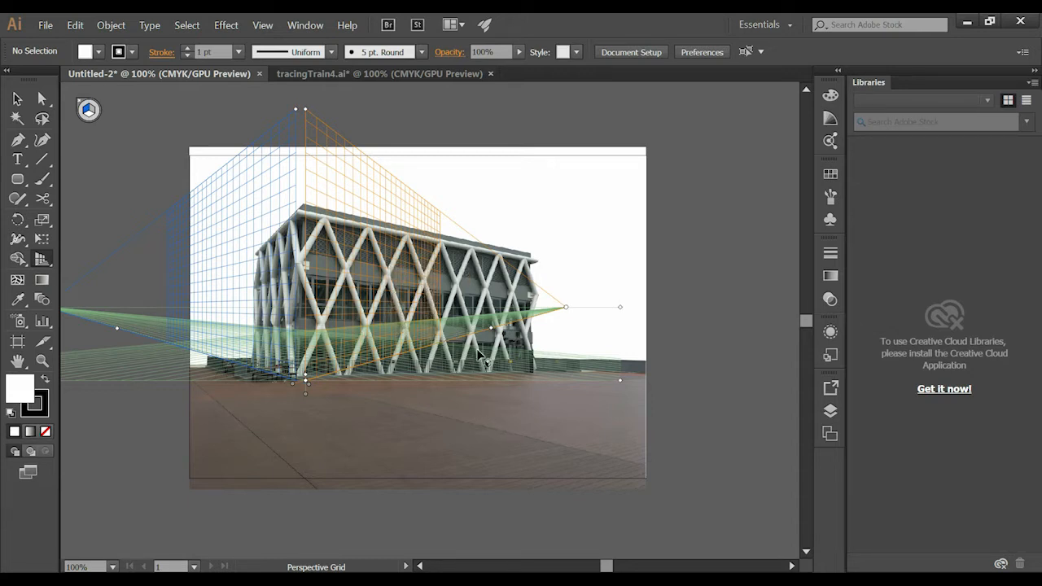
drag(620, 381, 711, 462)
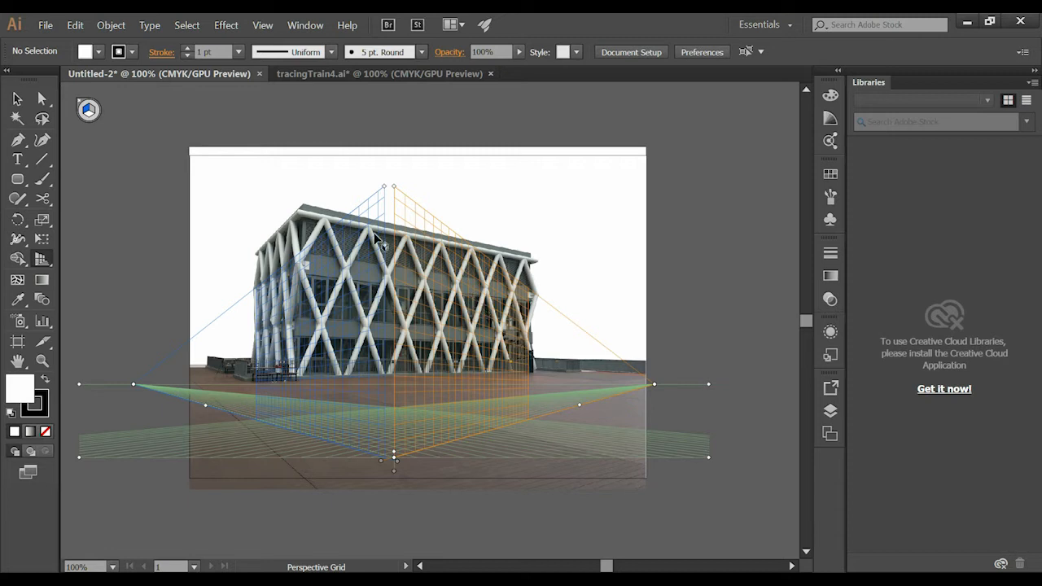
- Reset the perspective grid to the two-point 2P-Normal View preset
click(262, 25)
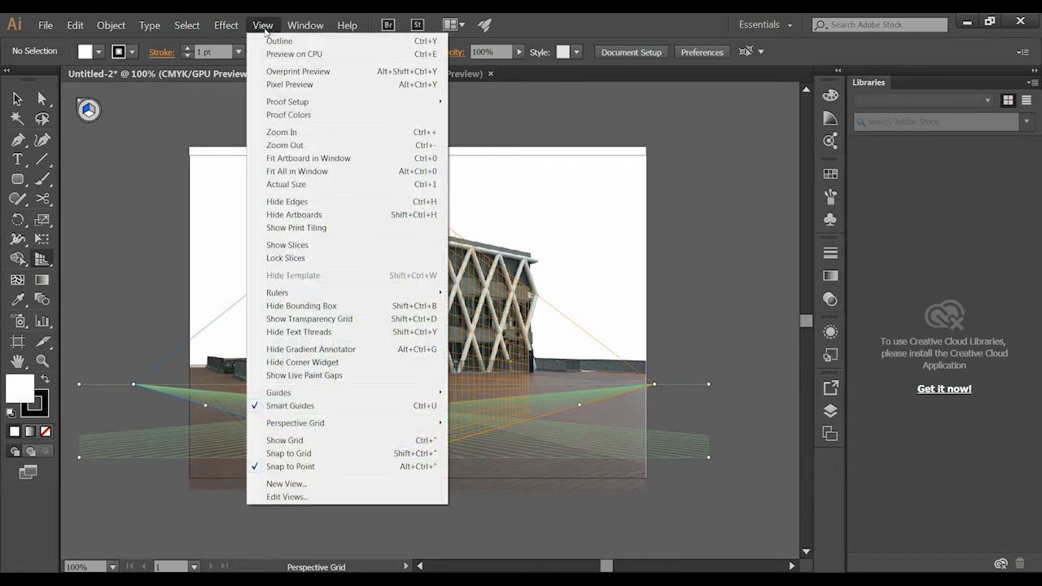
mouse_move(328, 424)
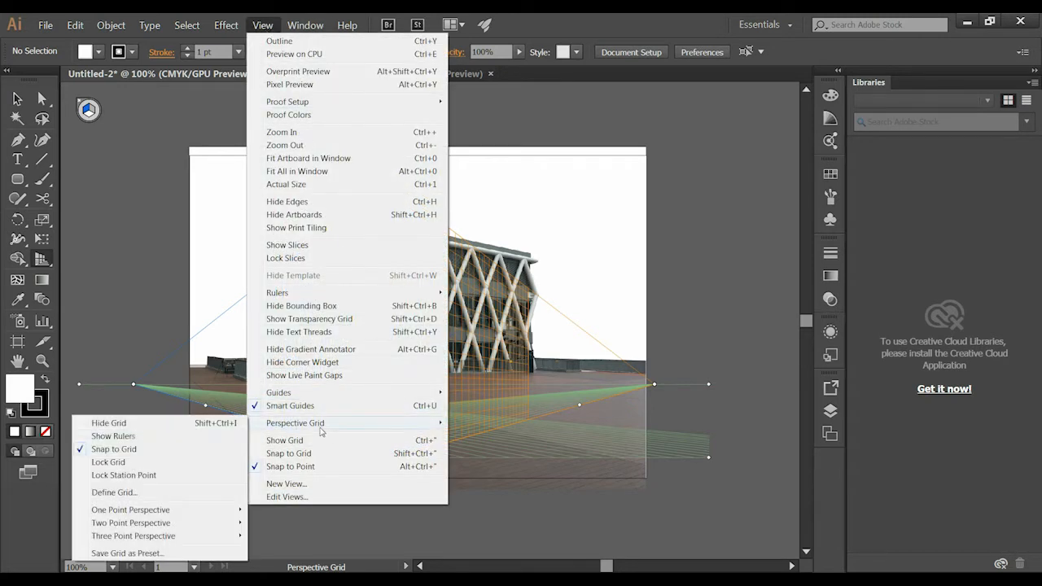
mouse_move(116, 527)
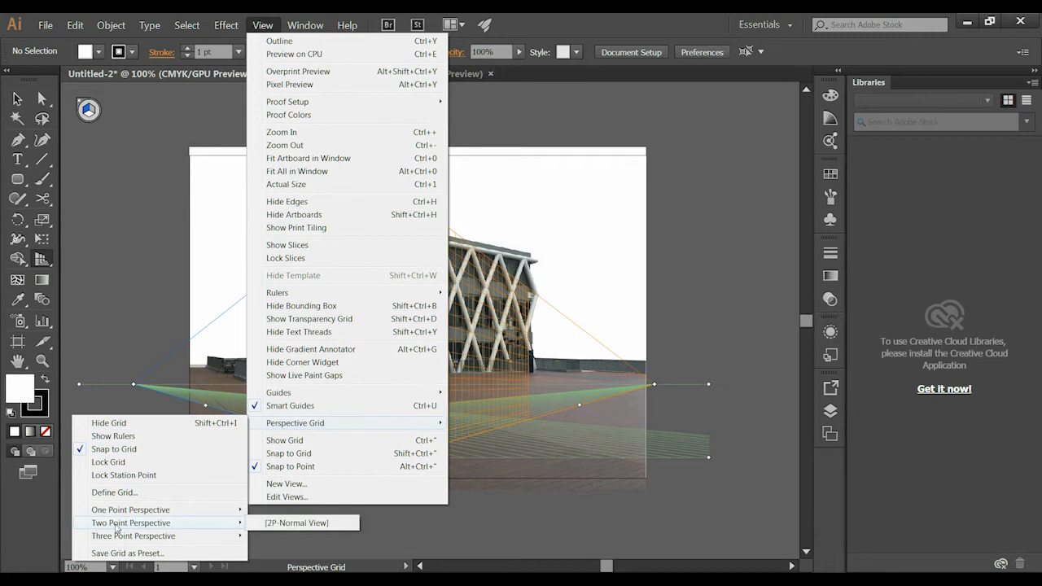
click(299, 525)
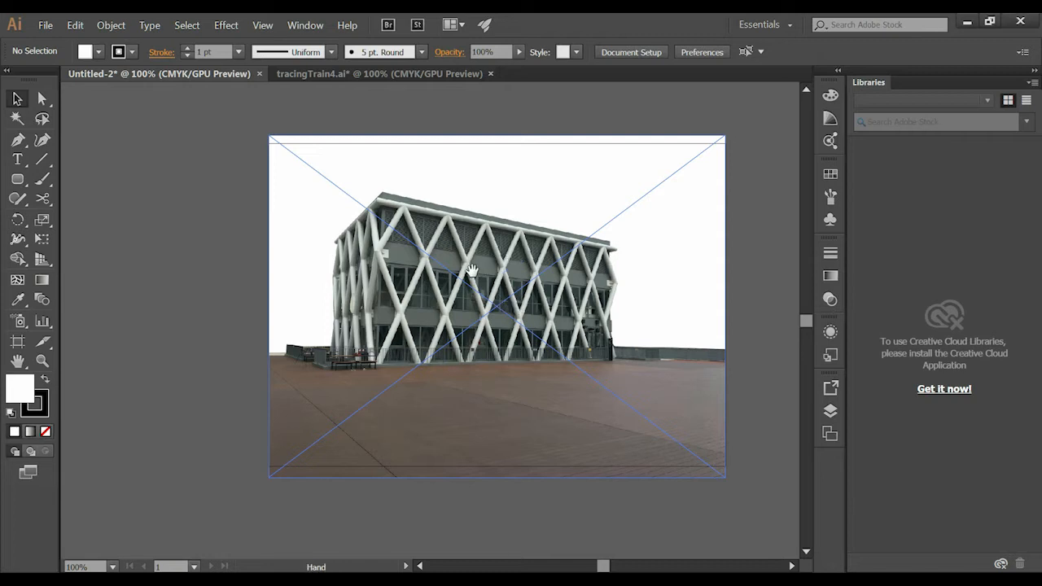
- Lock the ref layer holding the building photo and add a new layer above it
click(829, 410)
click(649, 397)
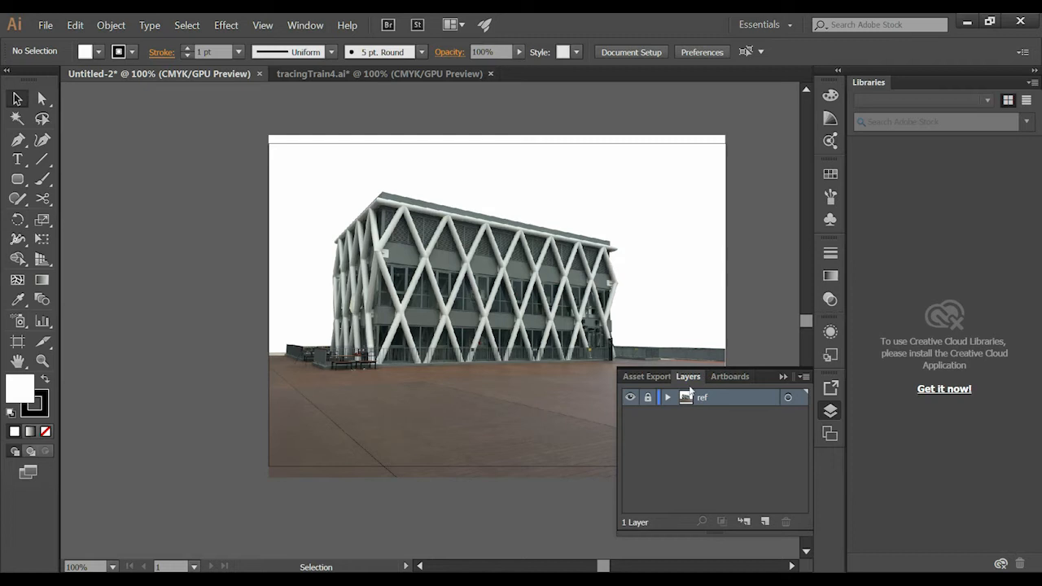
click(764, 521)
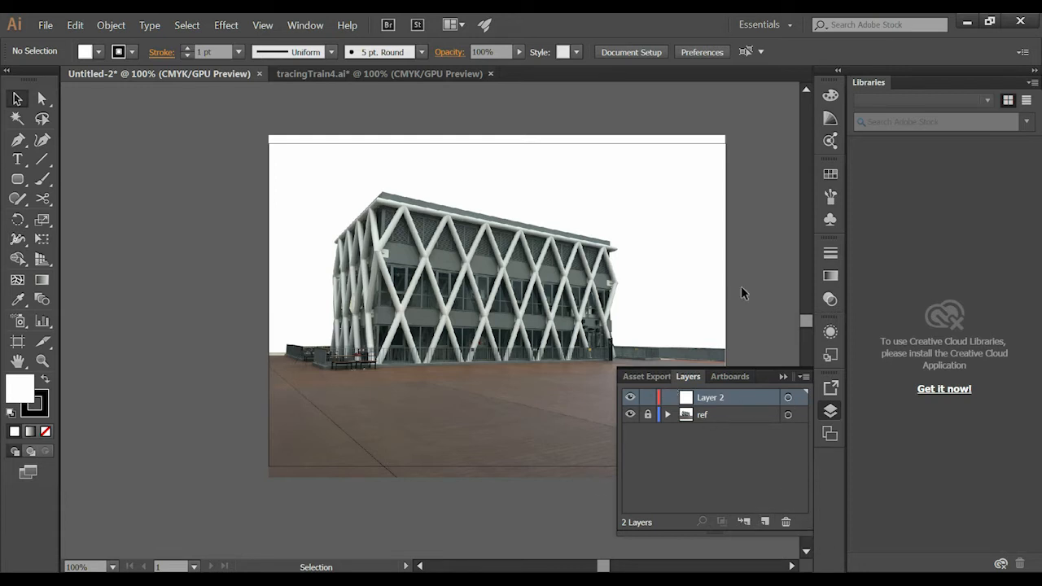
click(782, 377)
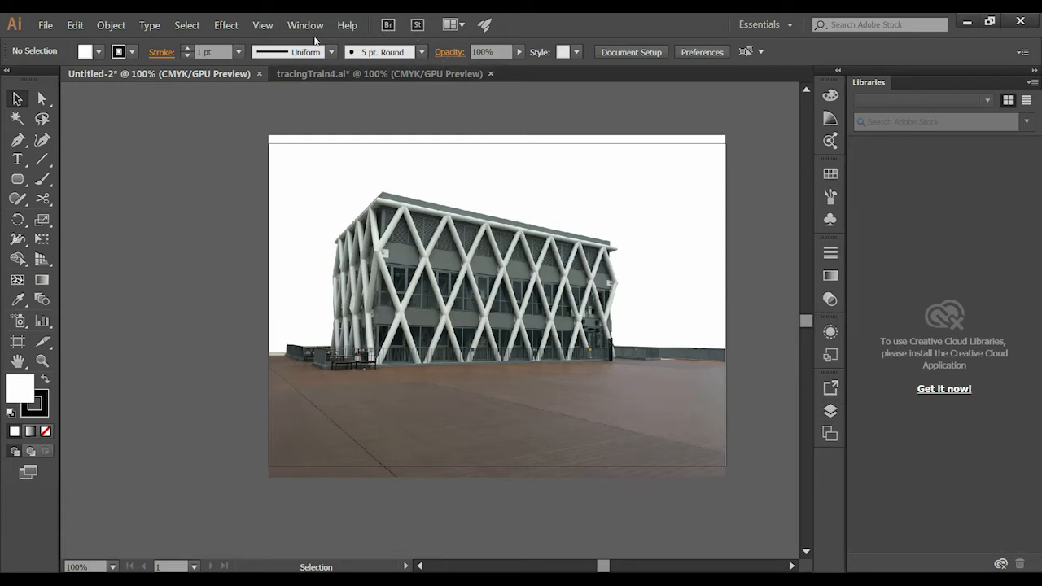
- Show the two-point perspective grid over the photo using the 2P-Normal View preset
click(264, 25)
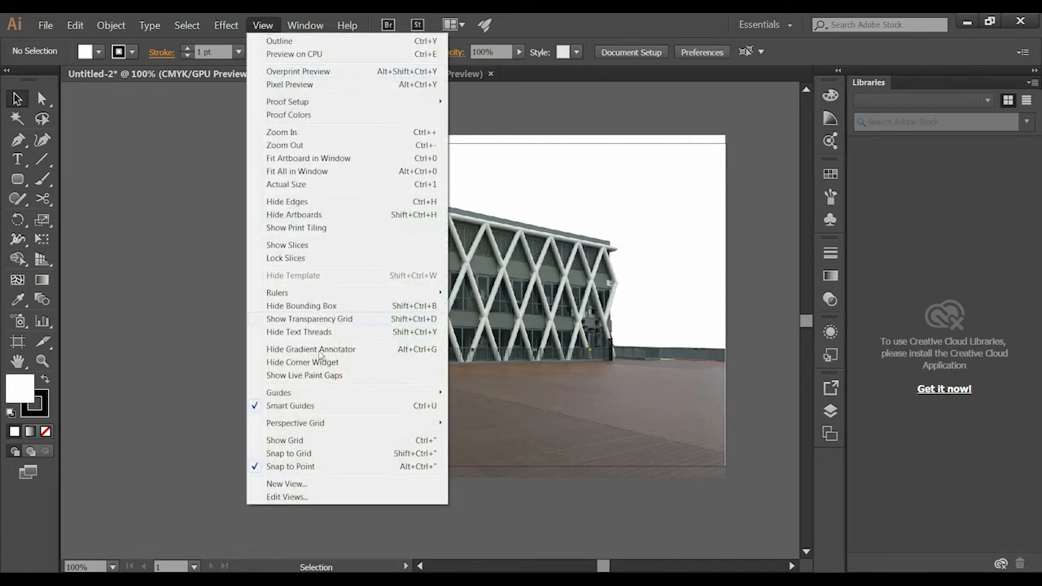
mouse_move(326, 429)
mouse_move(142, 523)
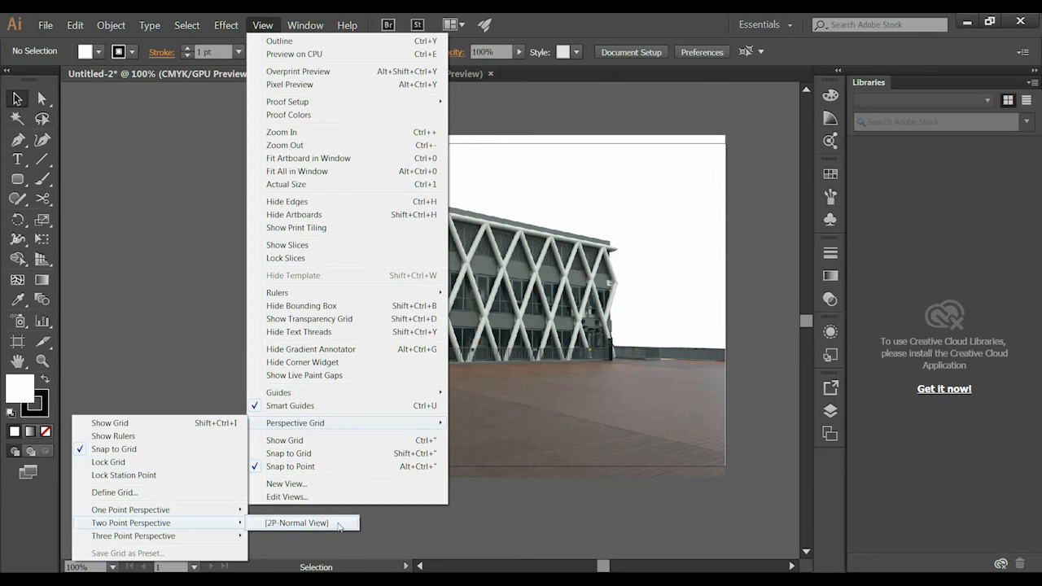
click(339, 525)
- With the Perspective Grid Tool, move the whole grid by its ground handle so its origin meets the base of the building's front corner
drag(606, 302, 539, 269)
drag(44, 266, 165, 269)
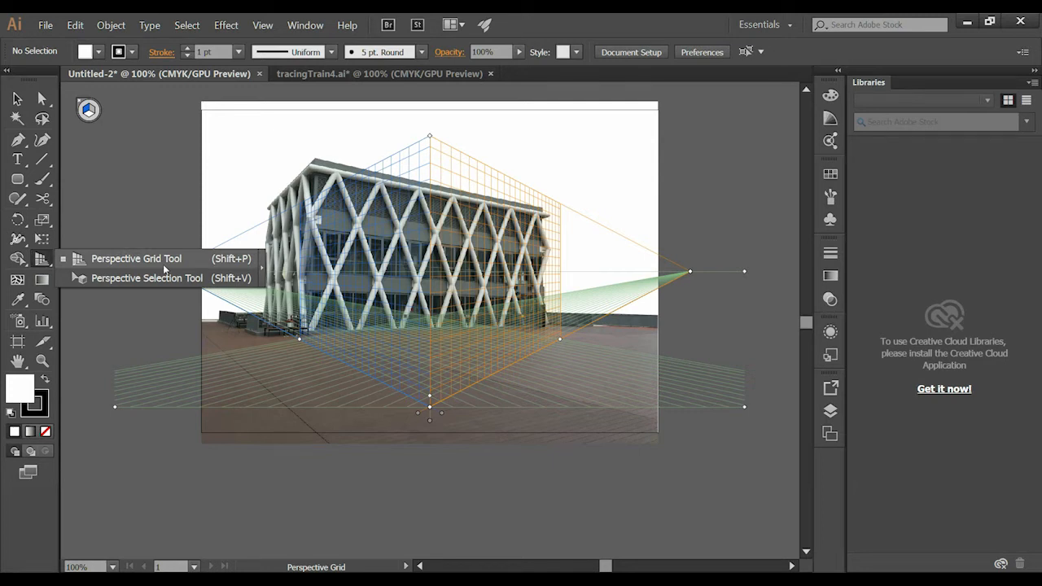
drag(164, 268, 165, 268)
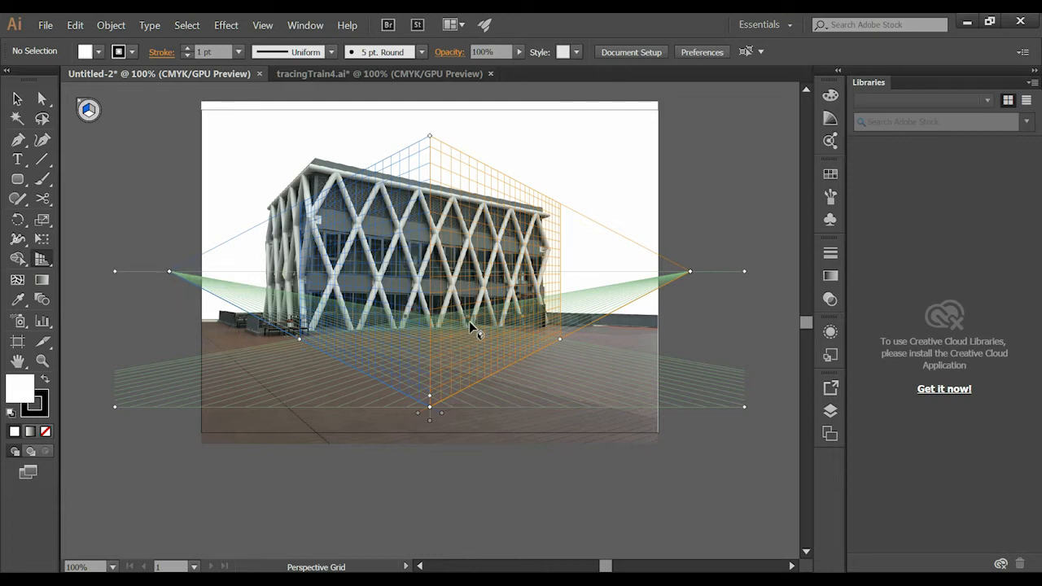
key(space)
drag(493, 286, 477, 290)
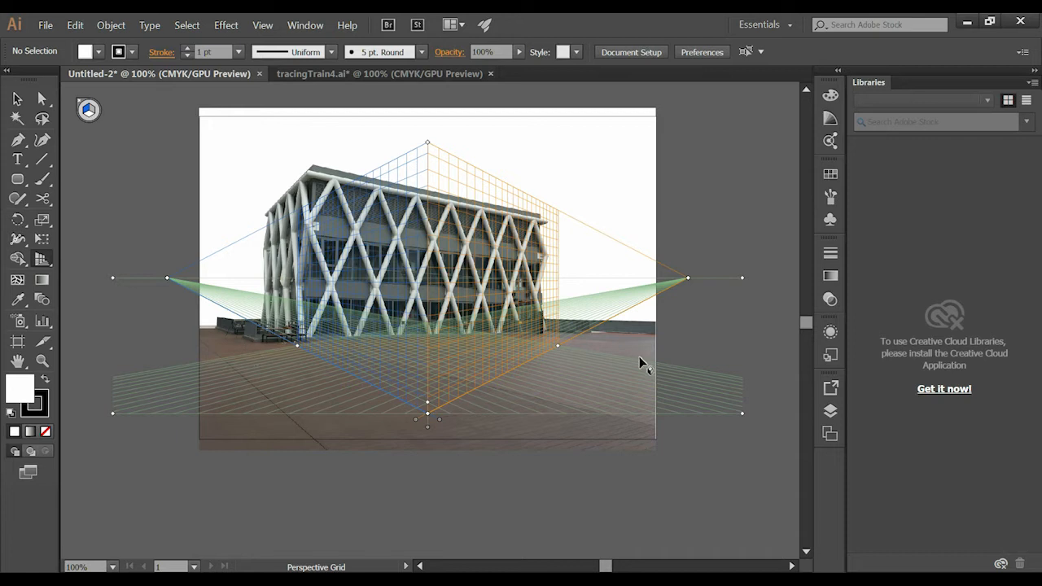
key(space)
drag(364, 334, 397, 329)
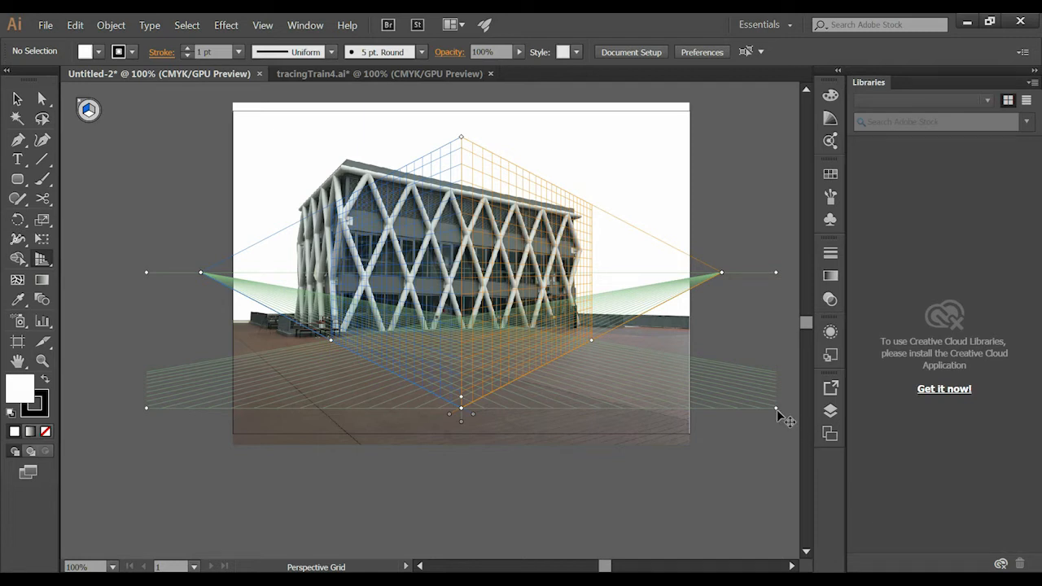
drag(778, 413, 658, 335)
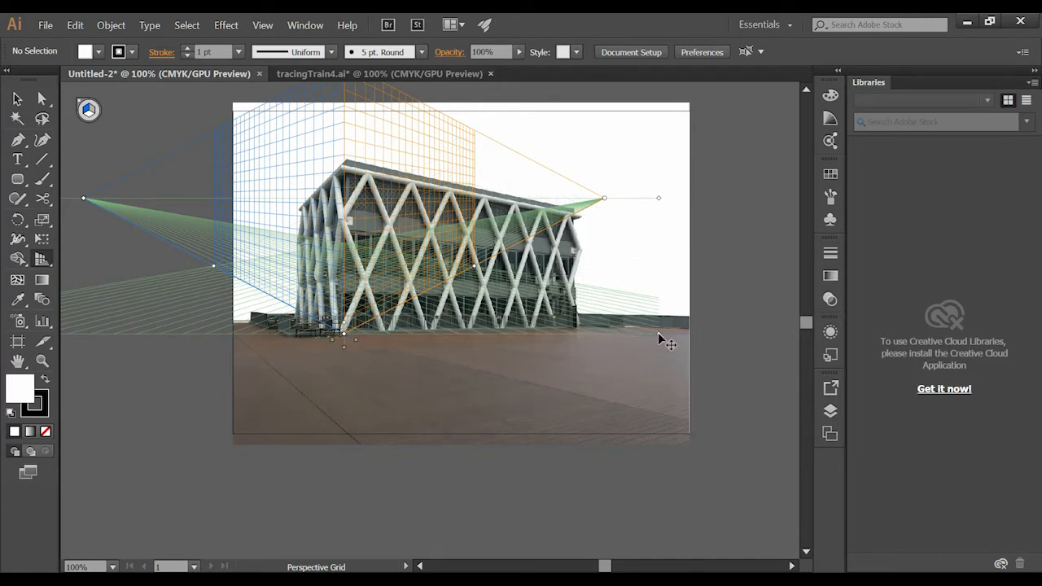
drag(659, 334, 727, 402)
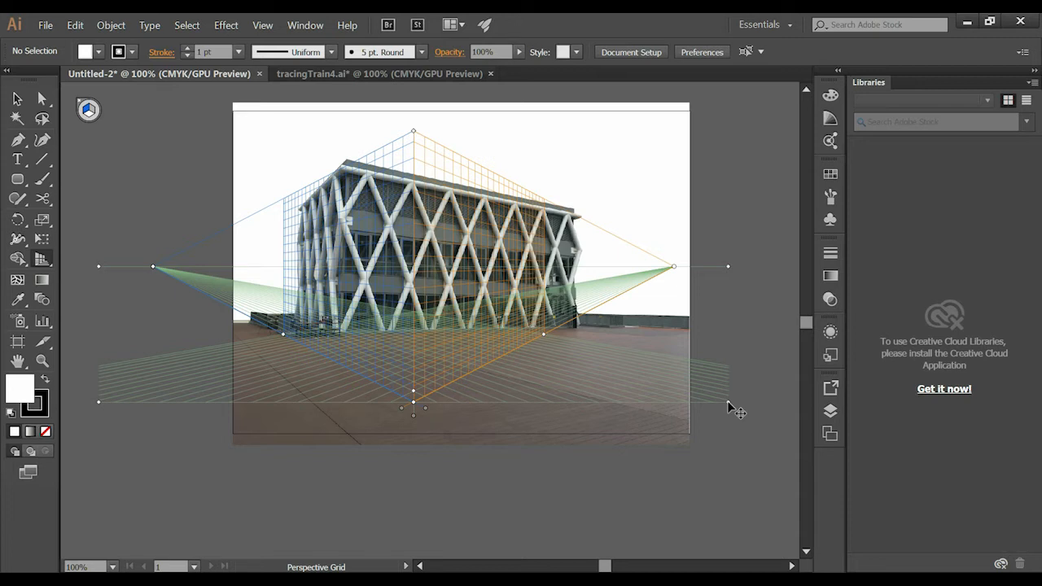
drag(727, 402, 652, 331)
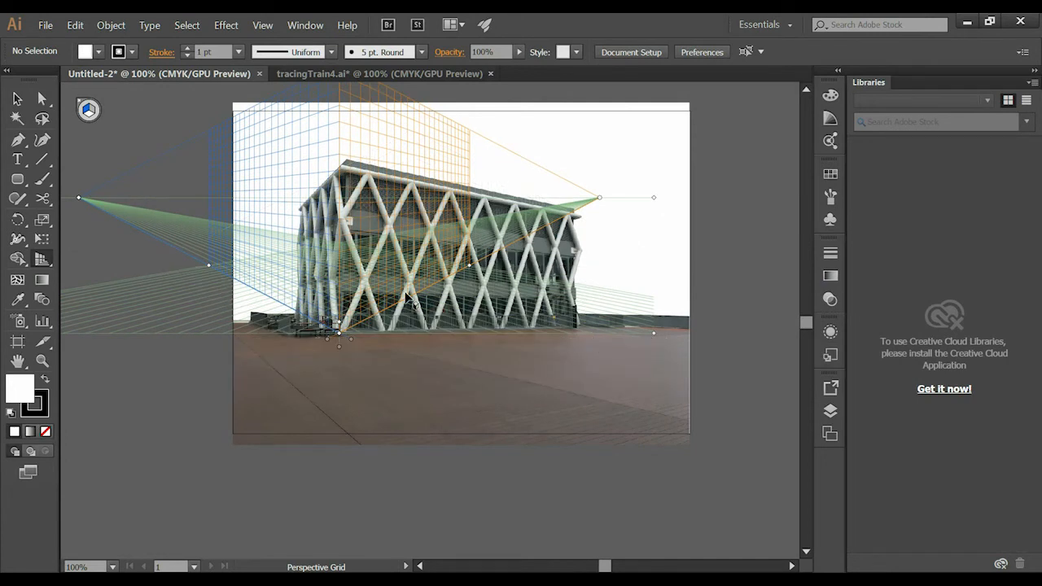
- Fine-tune the grid's position at 150% zoom so its ground level aligns with the base of the building's front corner
key(z)
click(381, 331)
click(381, 331)
drag(488, 332, 383, 416)
key(v)
drag(533, 408, 515, 437)
key(z)
alt+click(428, 415)
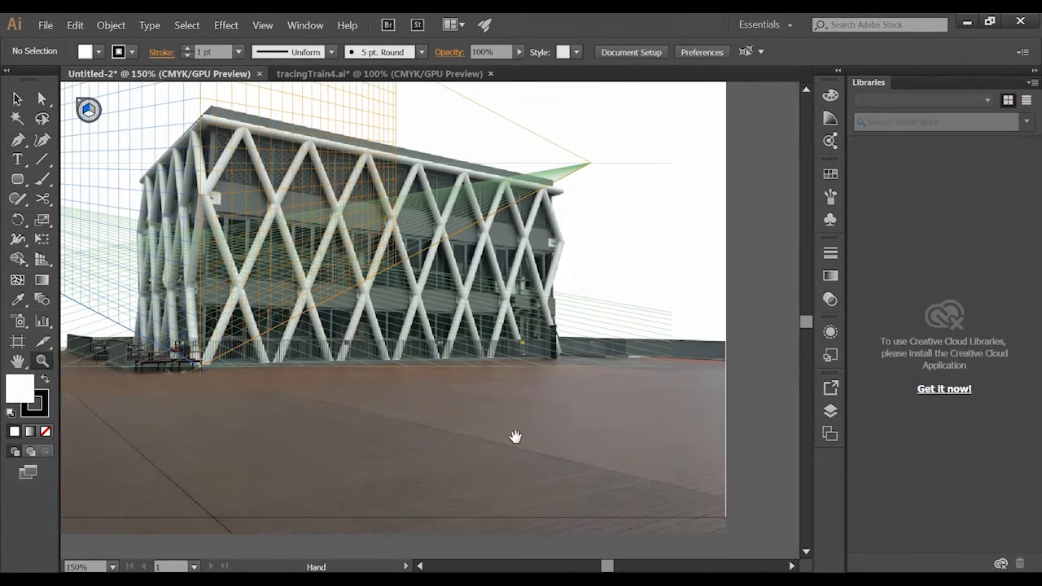
key(v)
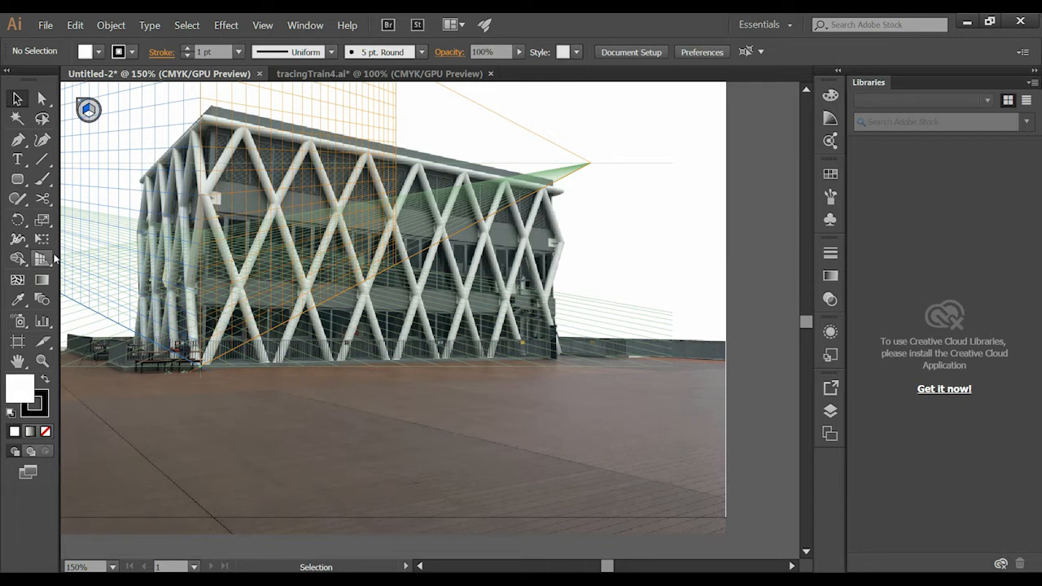
click(42, 259)
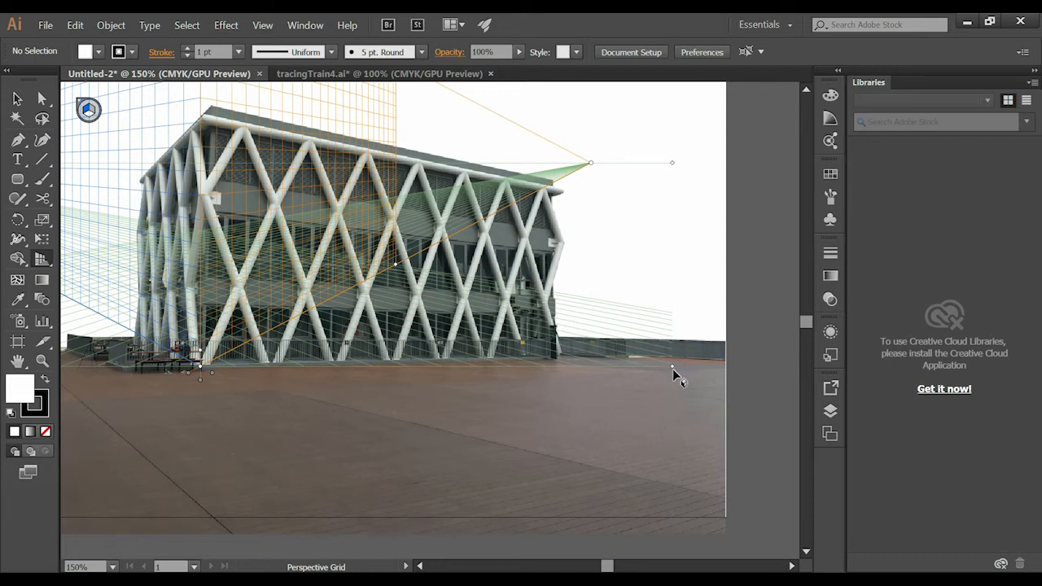
drag(671, 366, 674, 367)
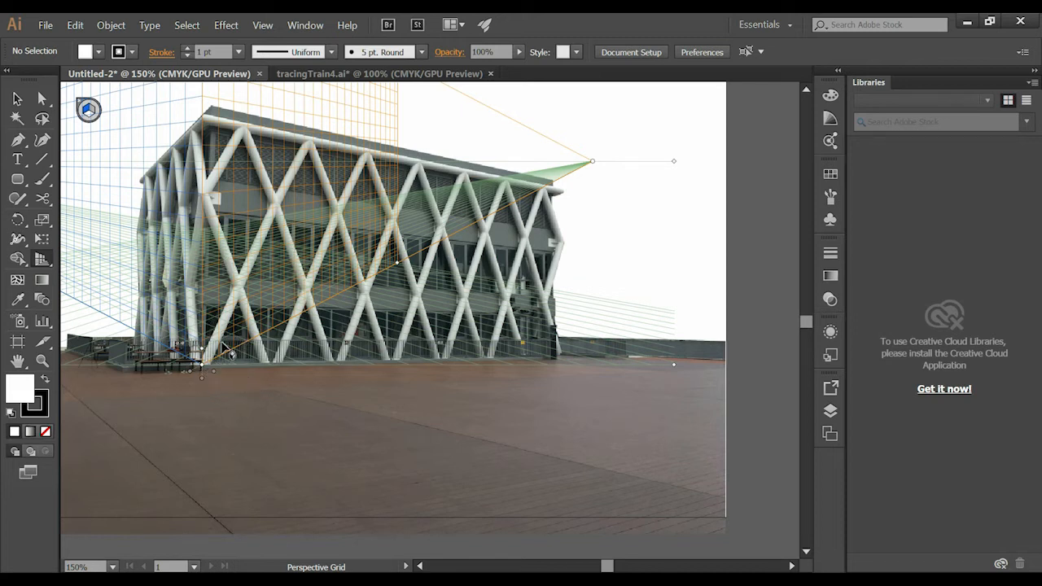
- Examine the perspective grid's vanishing points and the horizon line handles on both sides of the building
drag(275, 366, 309, 374)
drag(684, 219, 707, 273)
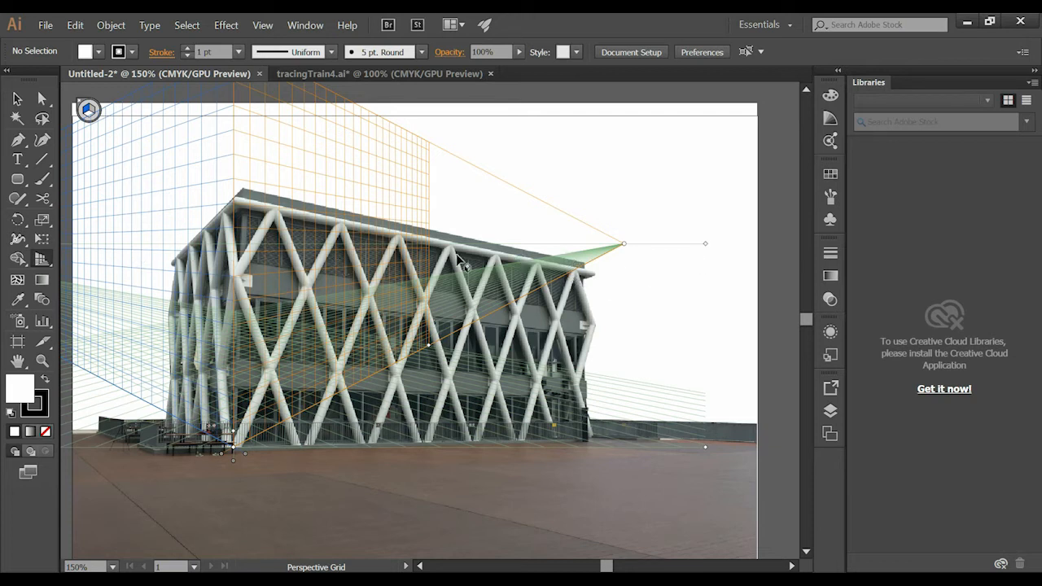
key(space)
drag(387, 271, 856, 287)
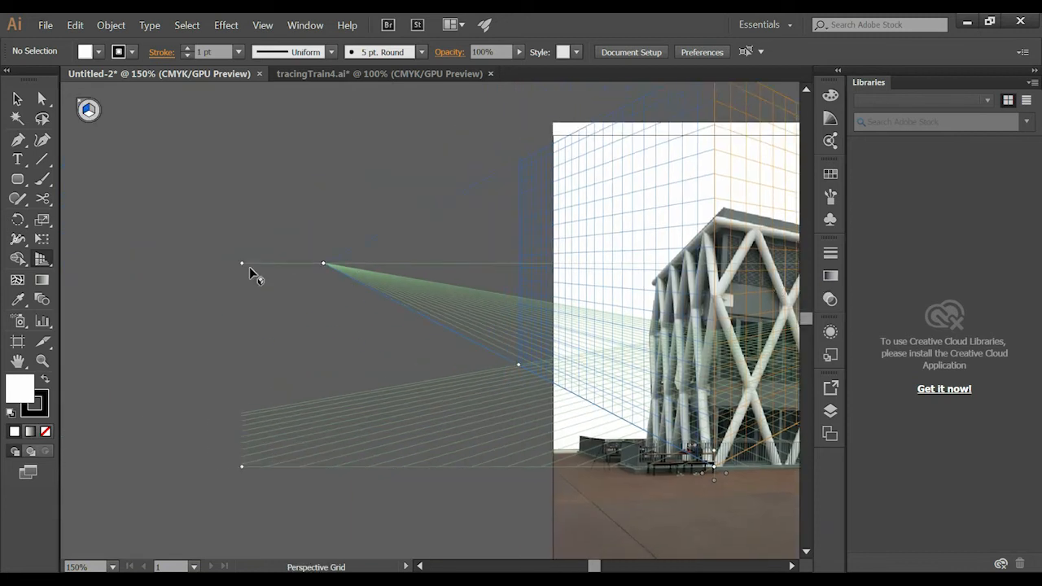
key(space)
drag(195, 276, 117, 277)
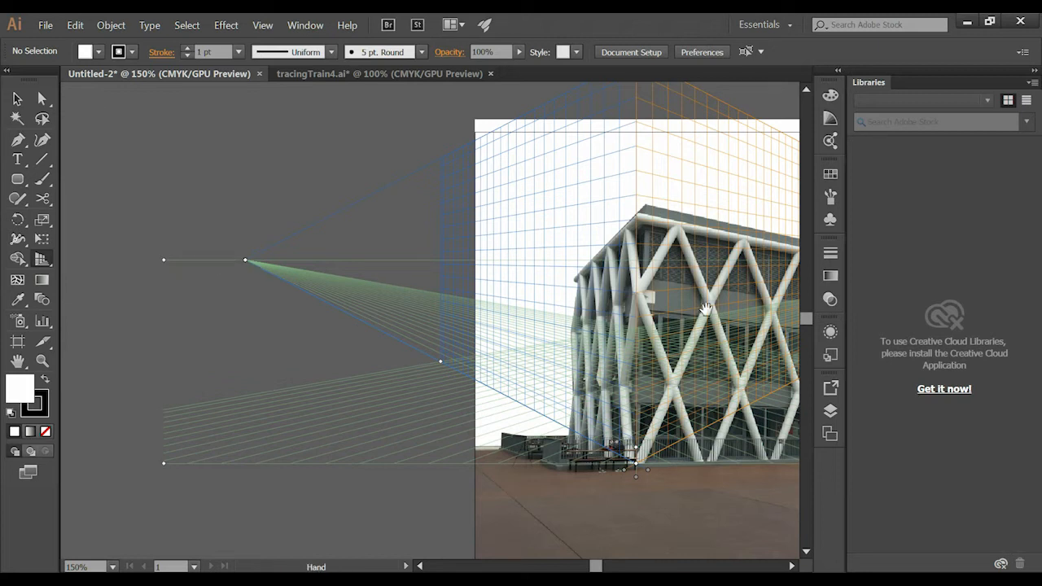
key(space)
drag(582, 279, 197, 279)
- Lower the grid's horizon line close to ground level, and raise it back to just above the building's ground floor
key(space)
drag(728, 267, 630, 323)
key(space)
drag(480, 357, 640, 254)
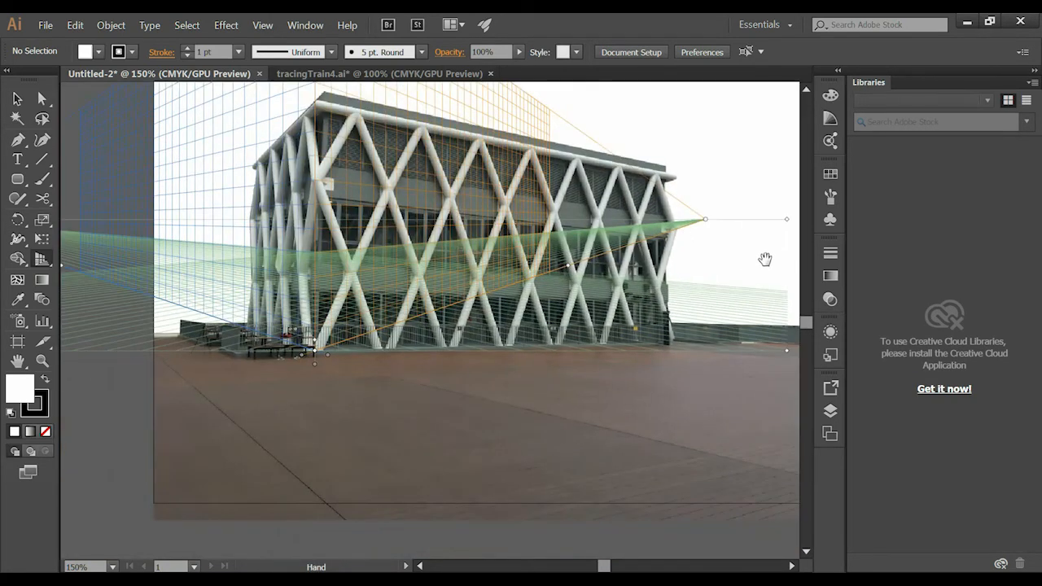
drag(765, 258, 746, 298)
drag(780, 265, 783, 372)
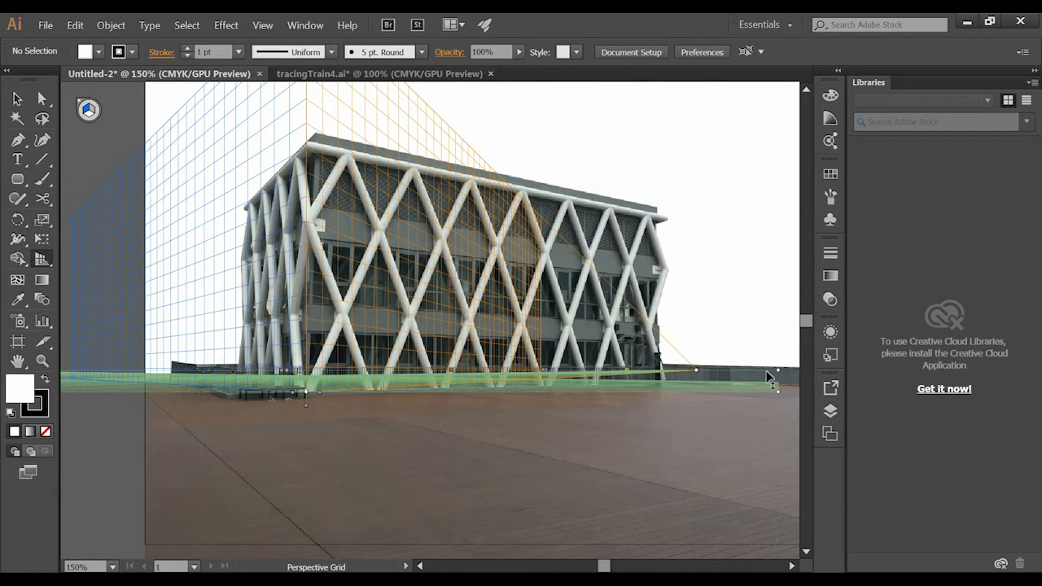
drag(779, 370, 773, 325)
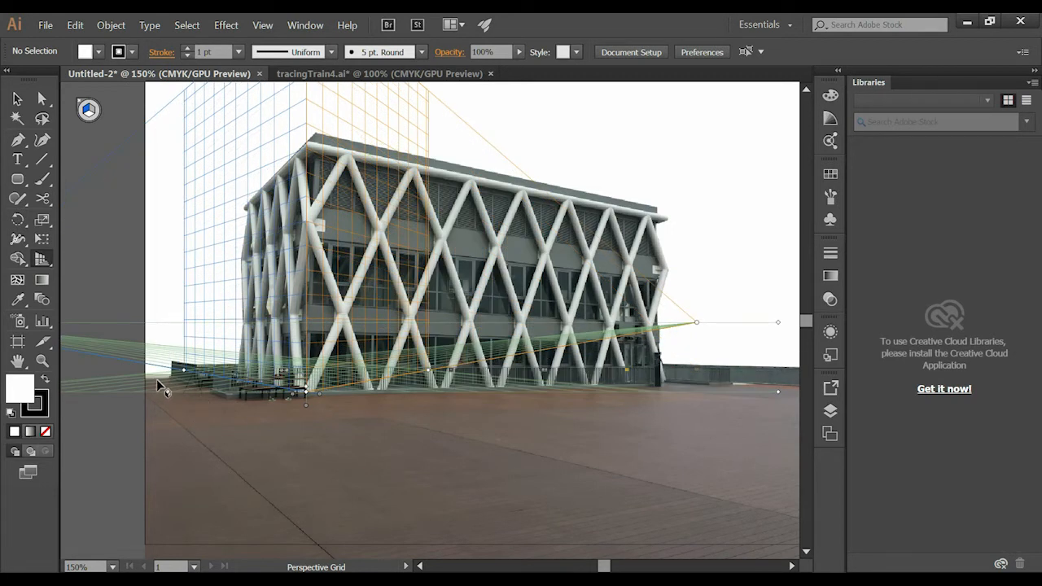
- Try to move the left vanishing point farther out from the building, and undo the move
key(space)
drag(148, 383, 321, 373)
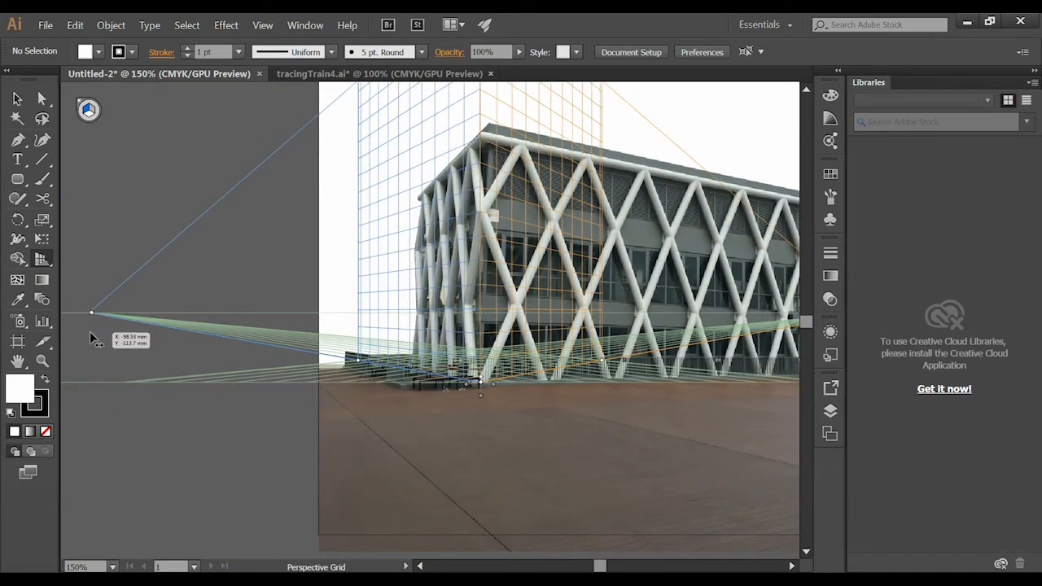
key(space)
drag(154, 327, 351, 337)
drag(255, 333, 123, 356)
key(ctrl+z)
key(space)
drag(529, 368, 92, 356)
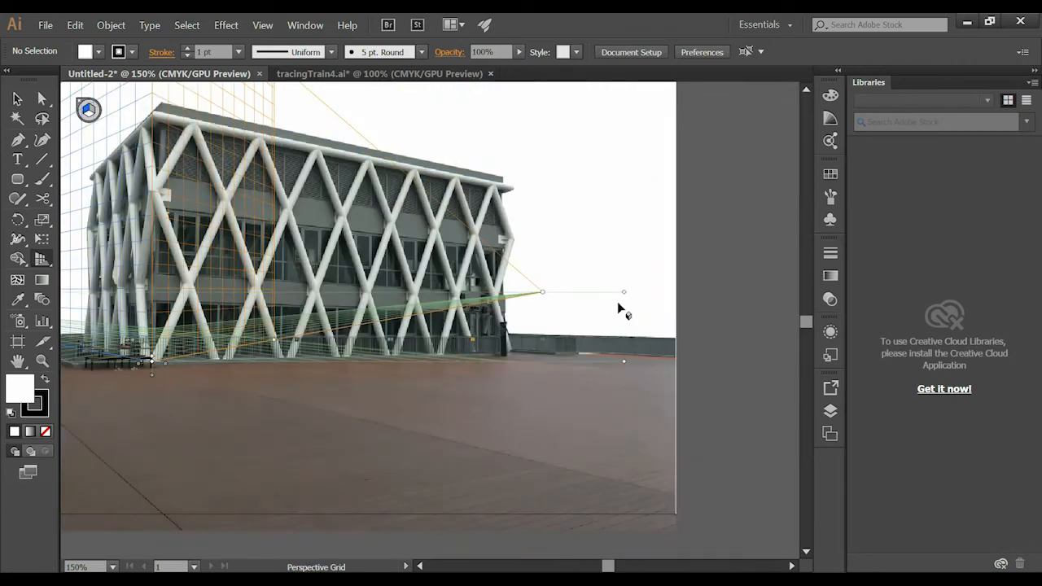
- Lower the grid's horizon line to just above the ground level, fine-tuning it with the horizon handle beyond the left vanishing point
drag(626, 294, 620, 349)
key(space)
click(49, 319)
key(space)
drag(458, 282, 807, 276)
drag(264, 288, 435, 287)
key(space)
drag(481, 227, 477, 252)
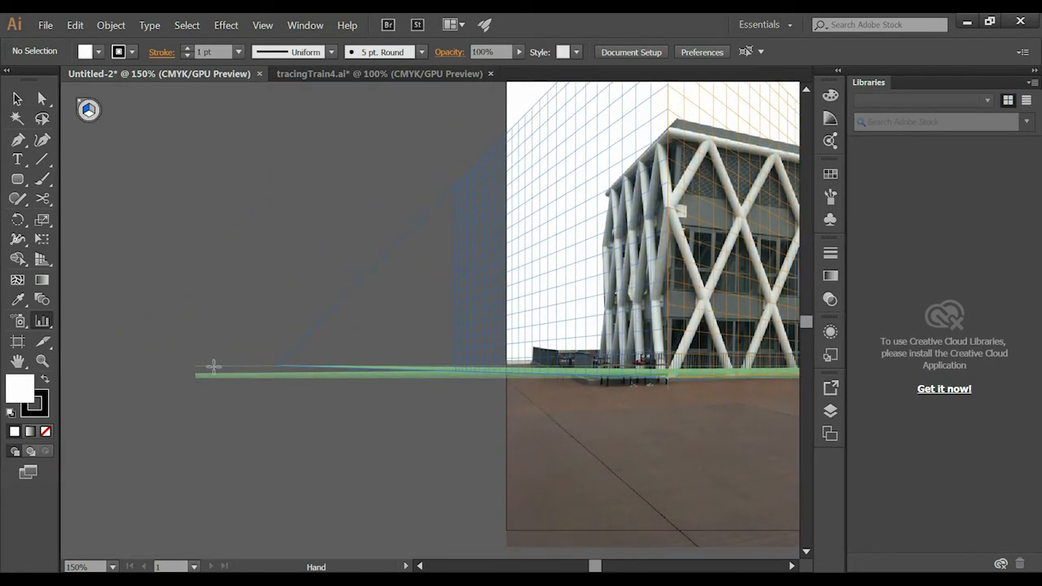
key(shift+p)
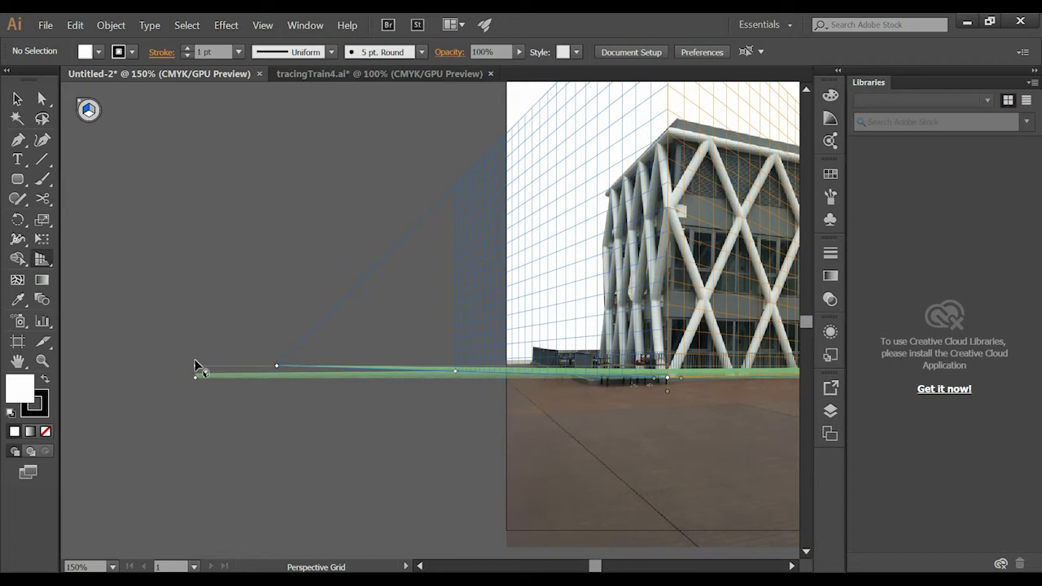
mouse_move(194, 366)
mouse_down()
mouse_move(195, 352)
mouse_move(199, 364)
mouse_up()
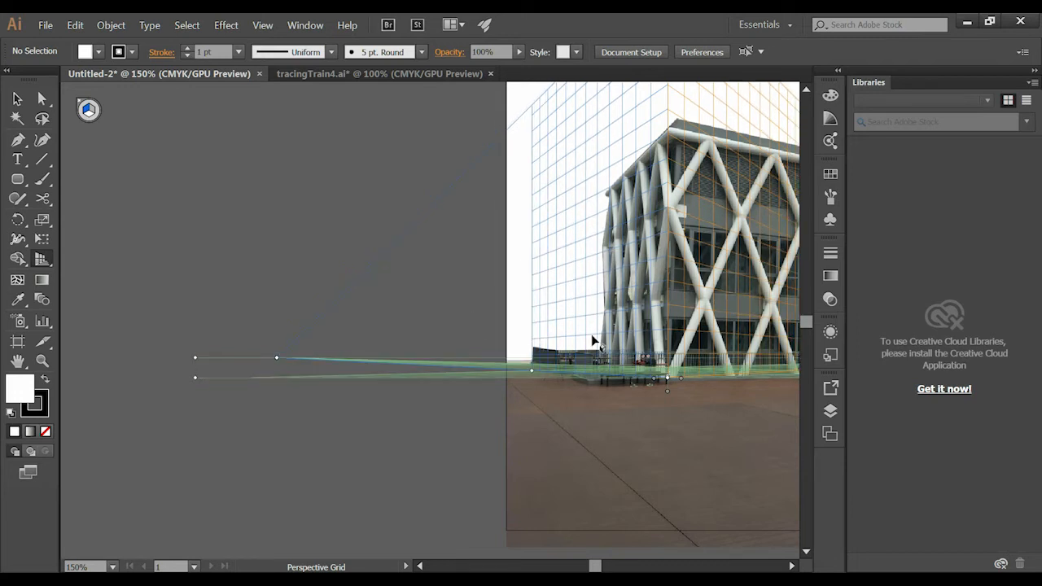
- Reduce the grid's vertical extent so its top meets the roof at the building's front corner
key(space)
drag(590, 365, 315, 354)
key(space)
drag(344, 261, 577, 361)
key(space)
drag(532, 128, 562, 202)
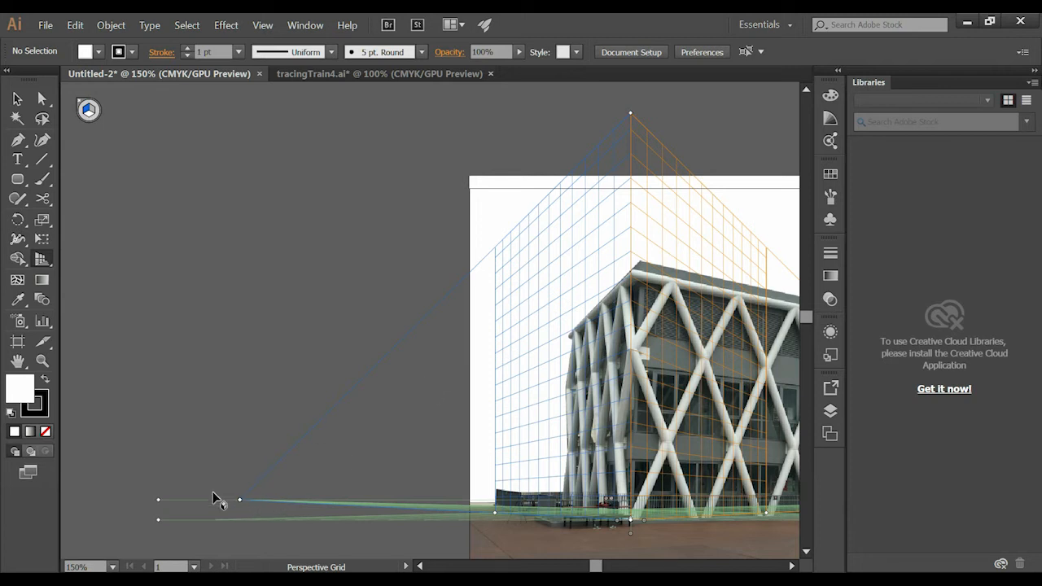
key(space)
drag(445, 414, 328, 249)
drag(388, 270, 384, 318)
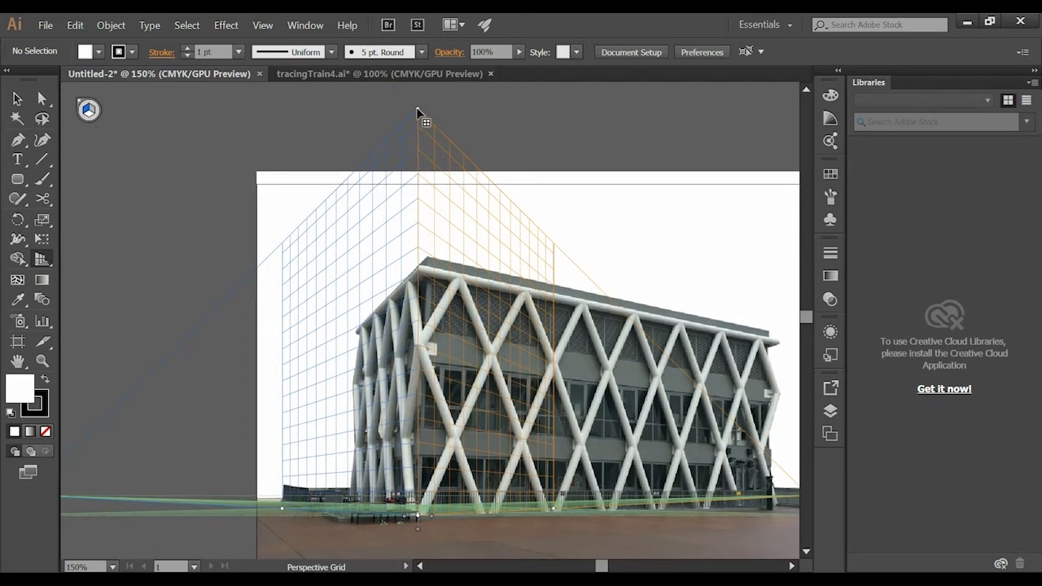
drag(416, 112, 420, 260)
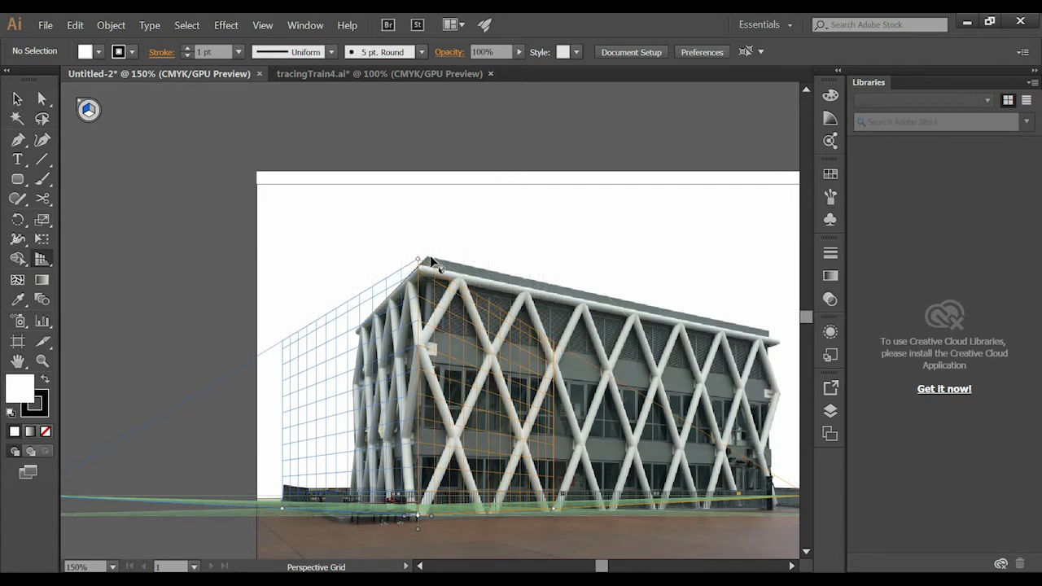
- Nudge the whole grid by its right ground level handle onto the front corner's base, and readjust its top to the roof corner
drag(486, 264, 454, 187)
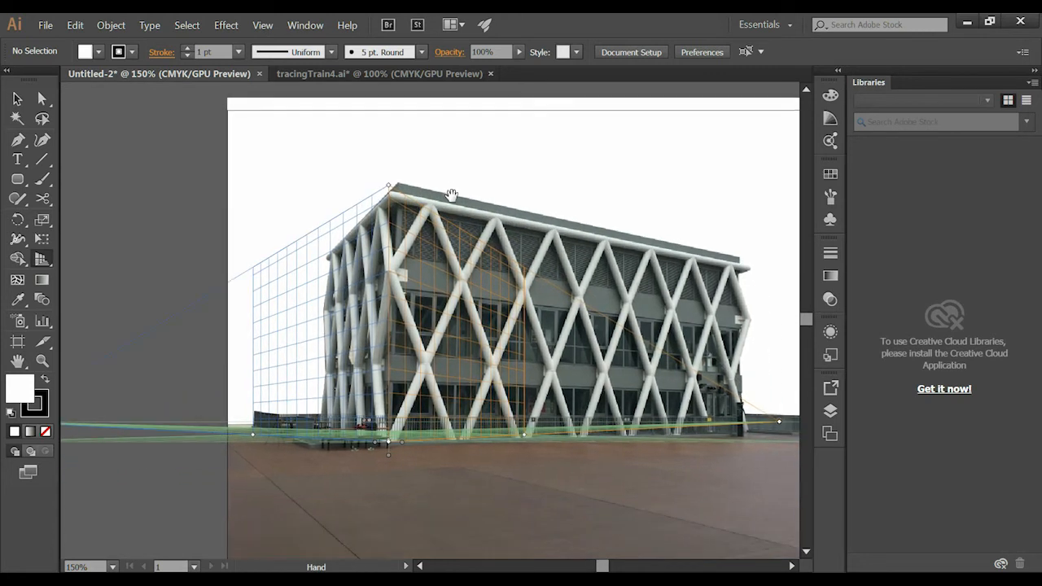
drag(480, 225, 404, 248)
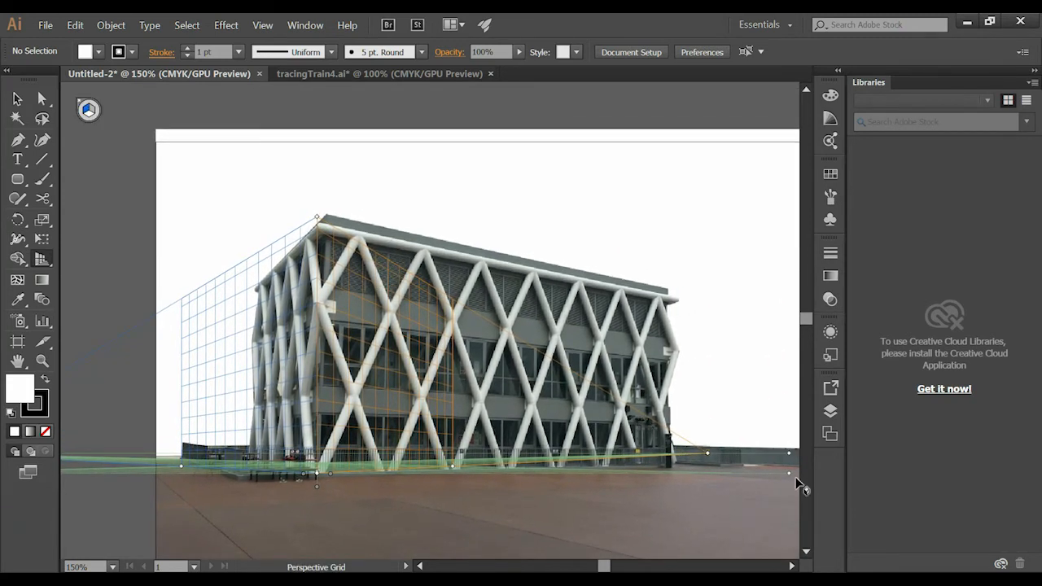
drag(790, 474, 799, 474)
drag(381, 208, 401, 153)
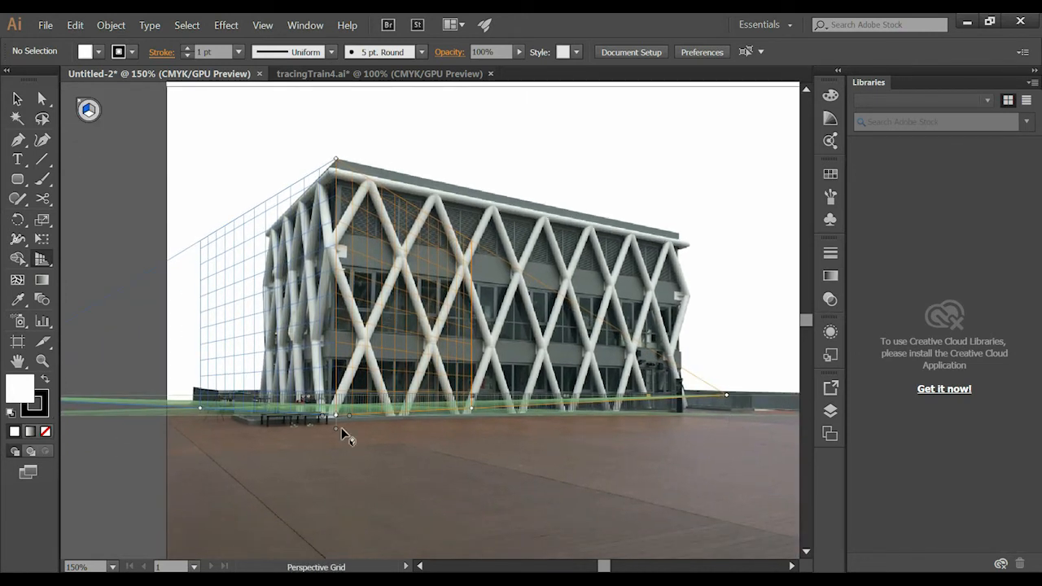
drag(538, 330, 465, 369)
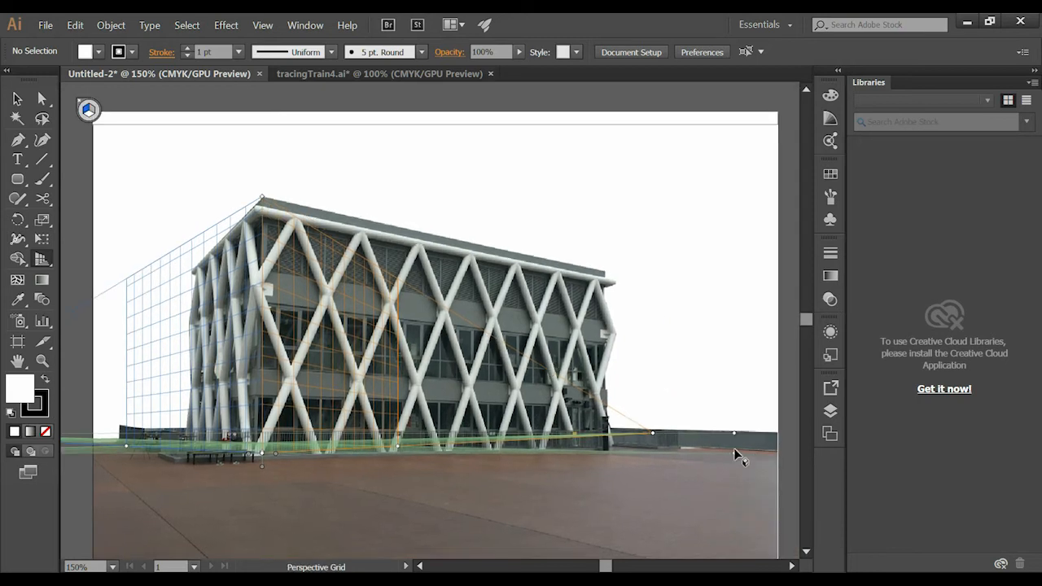
drag(734, 453, 733, 457)
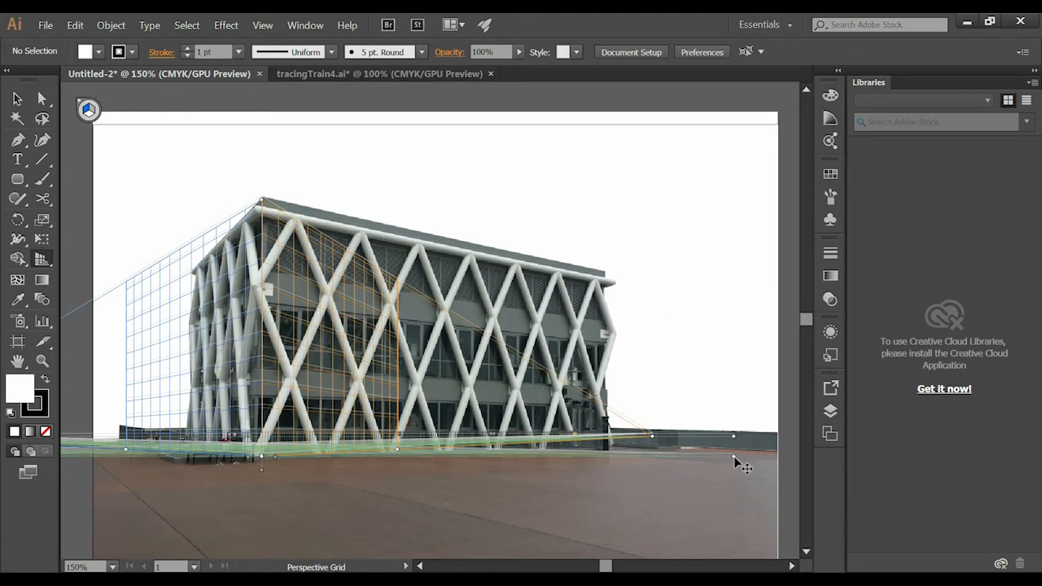
drag(261, 201, 261, 197)
drag(190, 325, 268, 256)
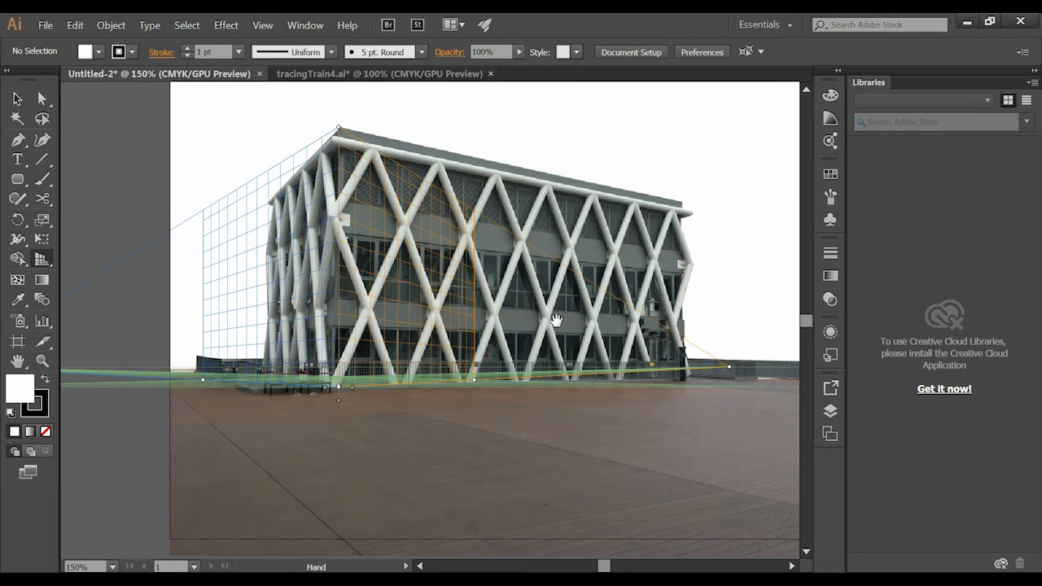
- Raise the horizon line slightly using the handle beyond the left vanishing point
scroll(488, 325, right, 5)
key(space)
drag(466, 349, 810, 336)
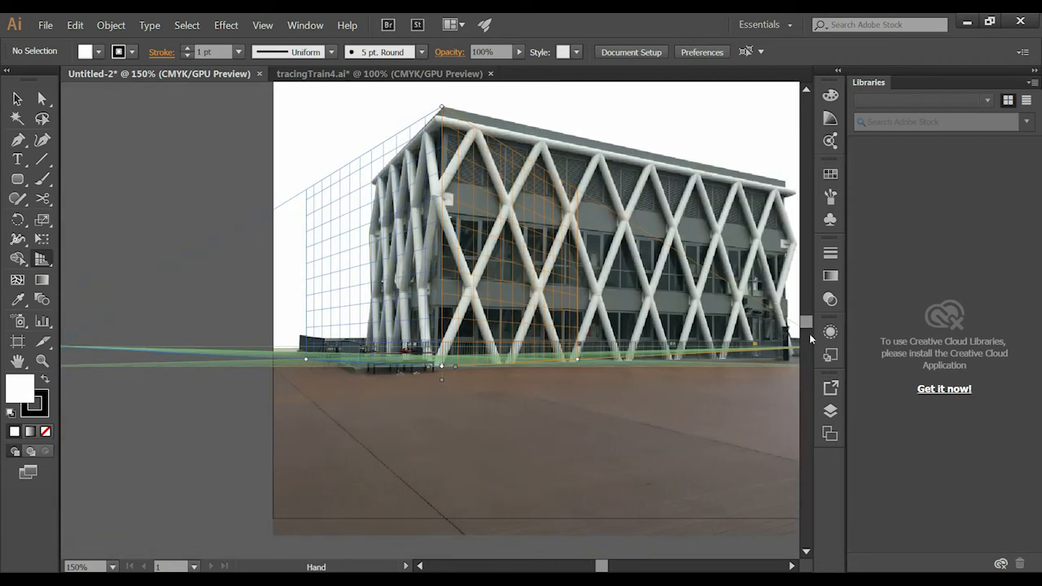
drag(271, 310, 426, 294)
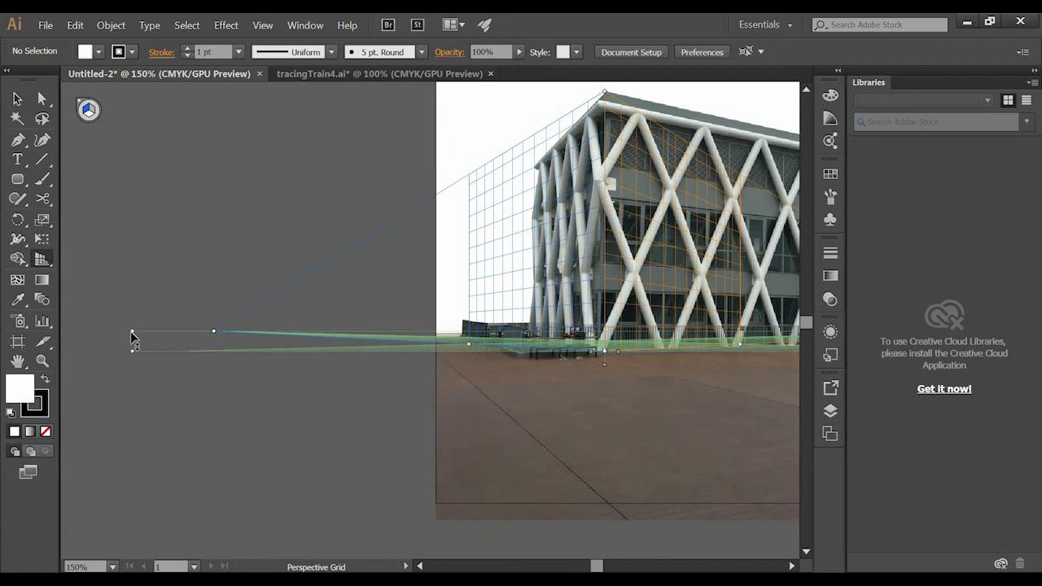
drag(131, 332, 132, 328)
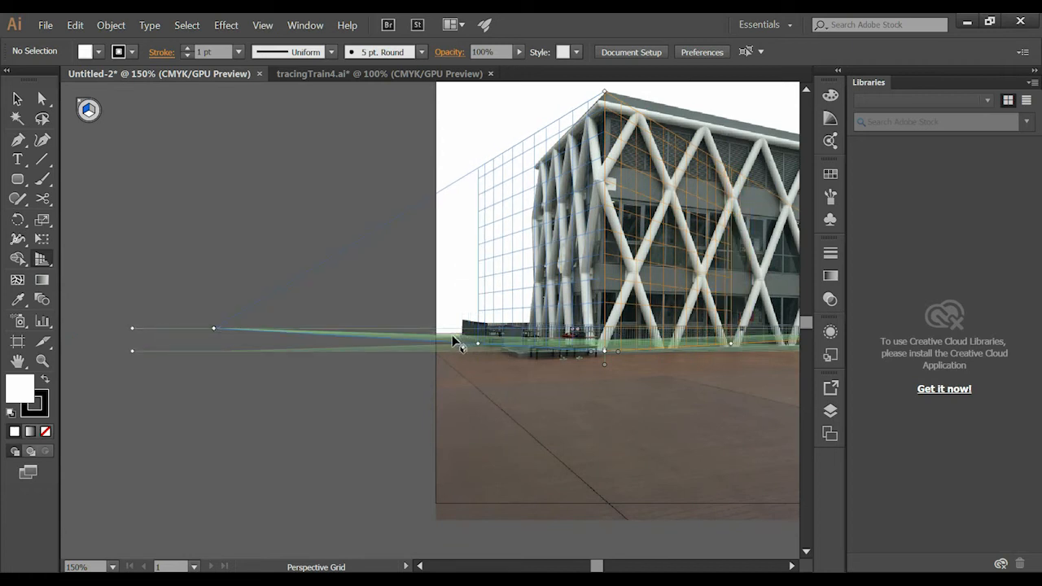
drag(132, 331, 137, 329)
drag(455, 336, 393, 305)
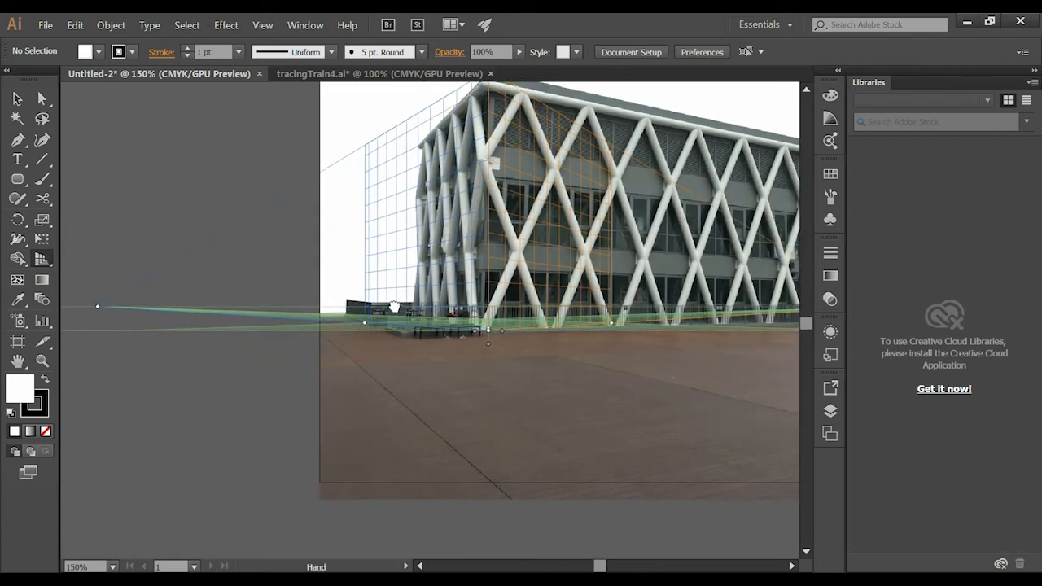
drag(459, 275, 614, 277)
drag(541, 284, 489, 311)
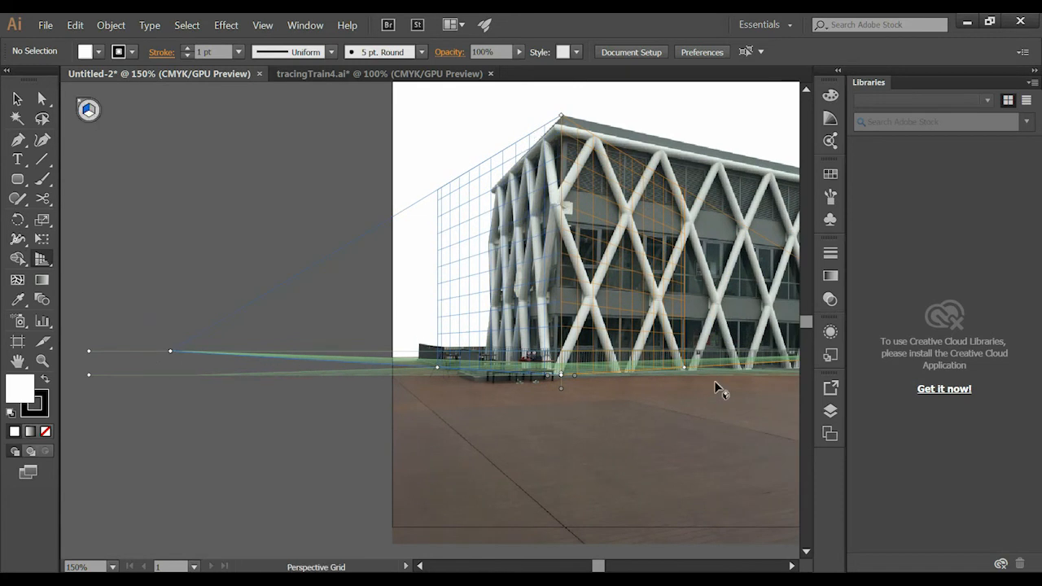
- Try to move the right vanishing point far beyond the artboard so the right plane follows the roofline
key(space)
drag(719, 350, 579, 382)
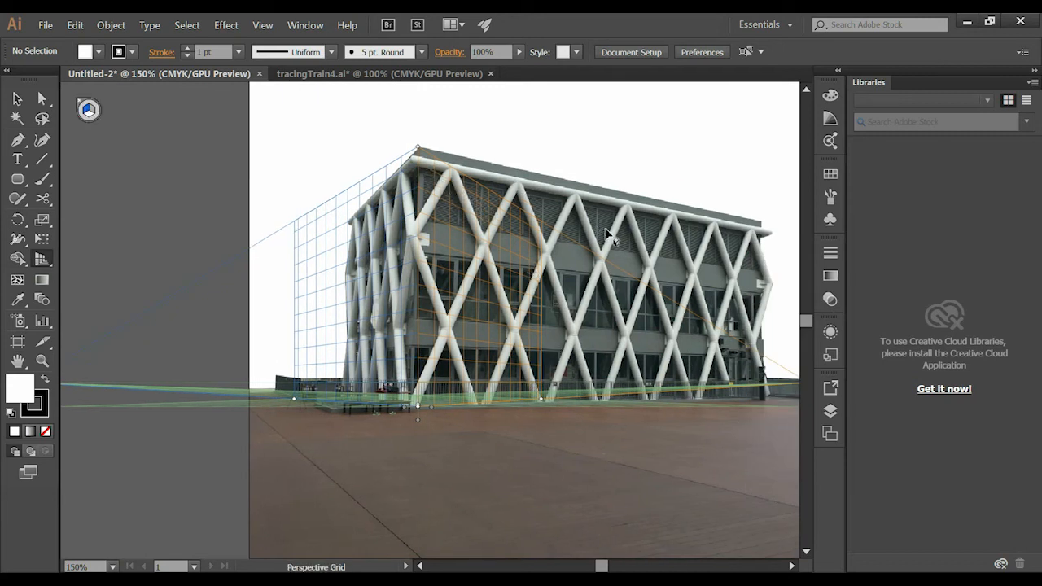
key(space)
drag(686, 290, 555, 276)
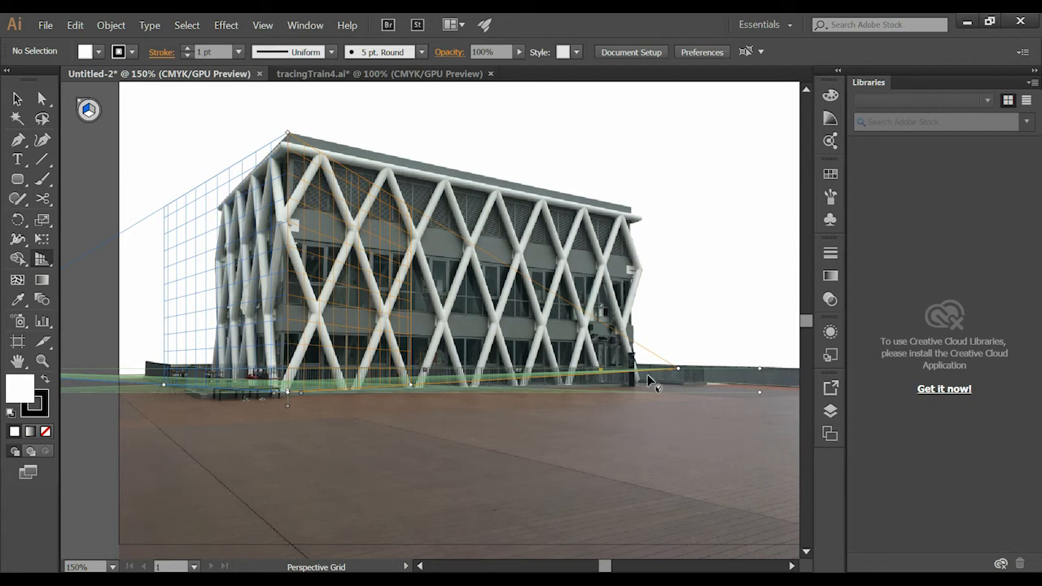
key(space)
drag(768, 349, 653, 314)
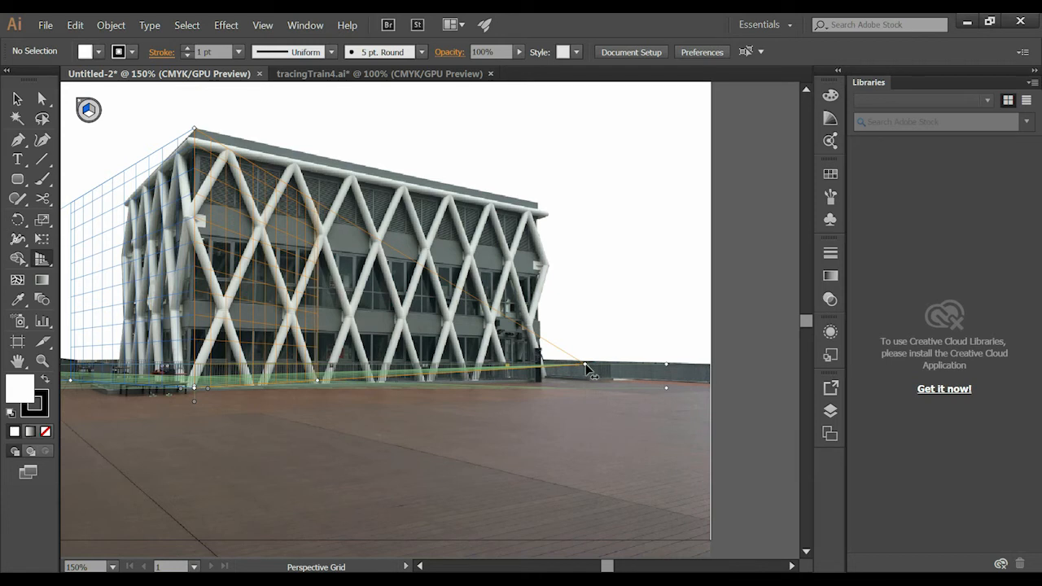
drag(584, 362, 924, 319)
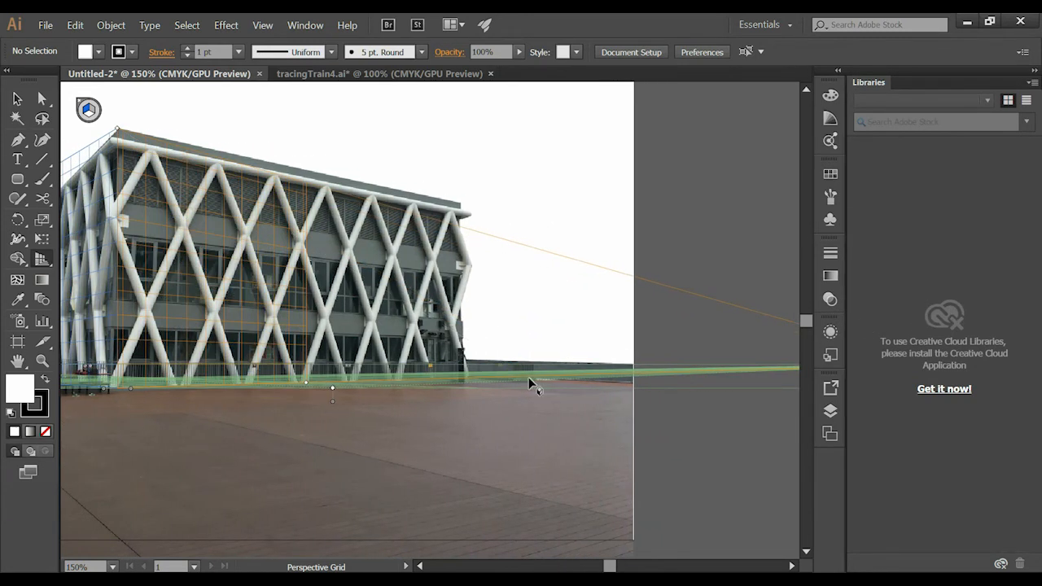
drag(349, 379, 534, 418)
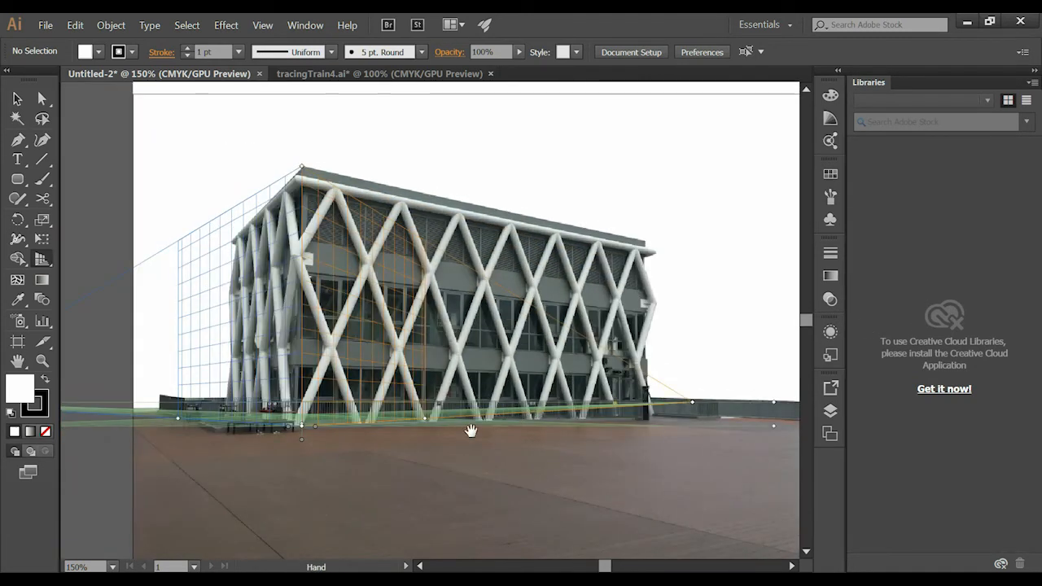
- Examine at 300% zoom how the grid origin lines up with the base of the building's front corner, and return to 150%
drag(322, 433, 460, 409)
key(z)
click(336, 379)
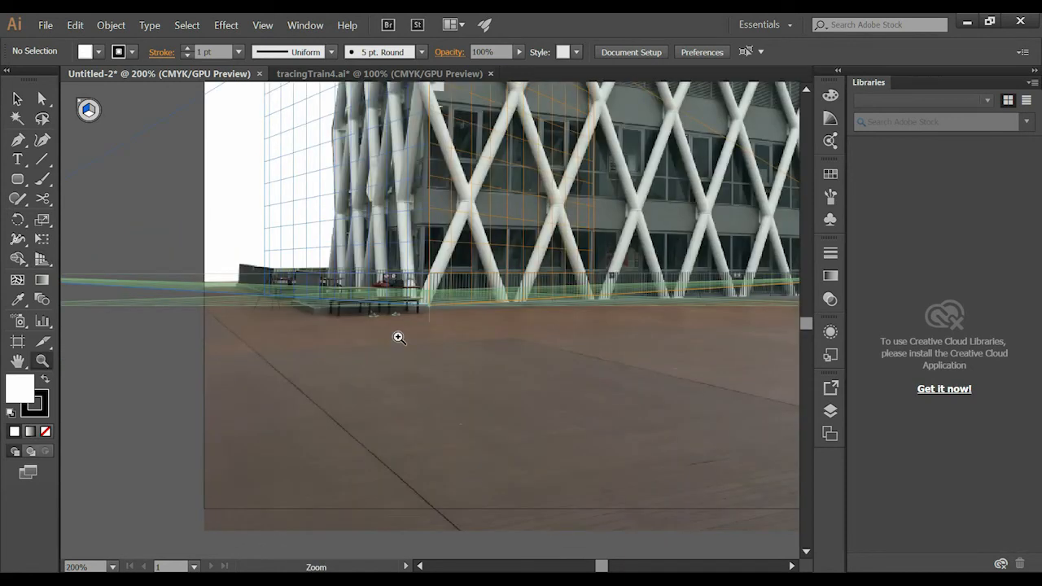
click(398, 335)
click(41, 259)
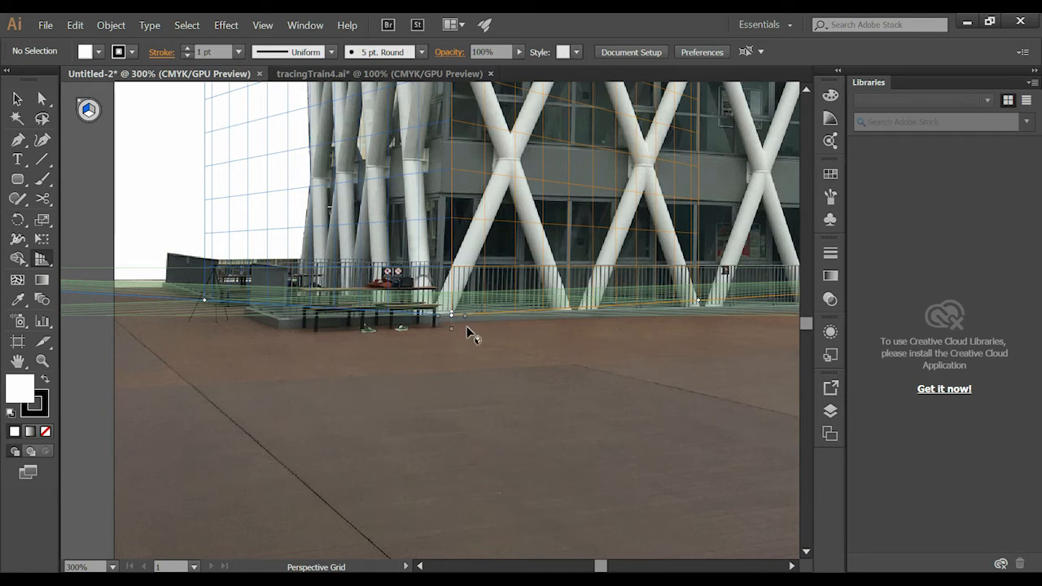
key(space)
drag(459, 309, 386, 428)
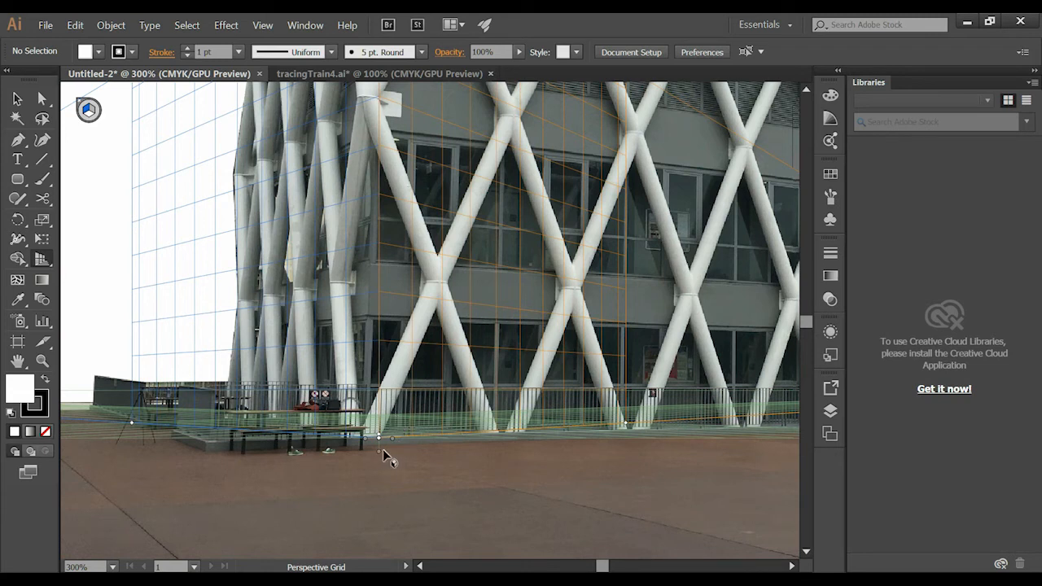
key(z)
alt+click(502, 357)
alt+click(616, 360)
drag(595, 331, 641, 407)
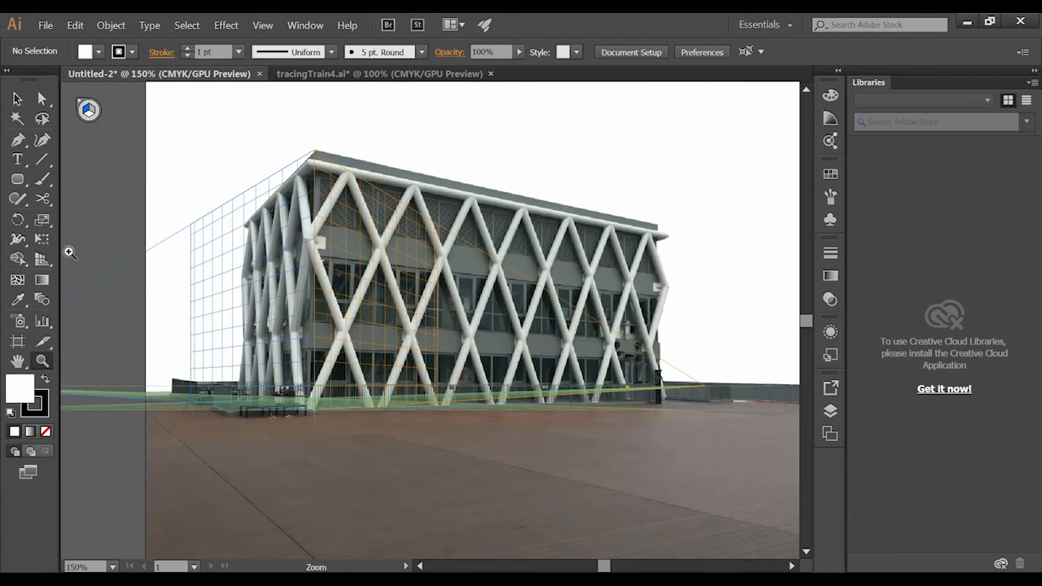
click(43, 259)
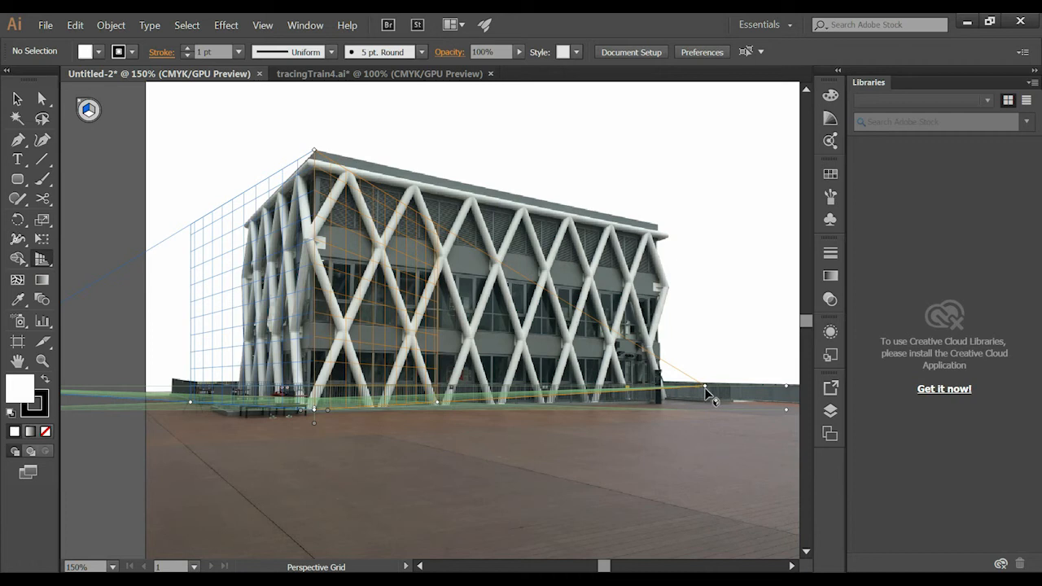
- Extend the right grid plane along the facade and move the right vanishing point far outward until the grid follows the roofline
drag(436, 400, 492, 400)
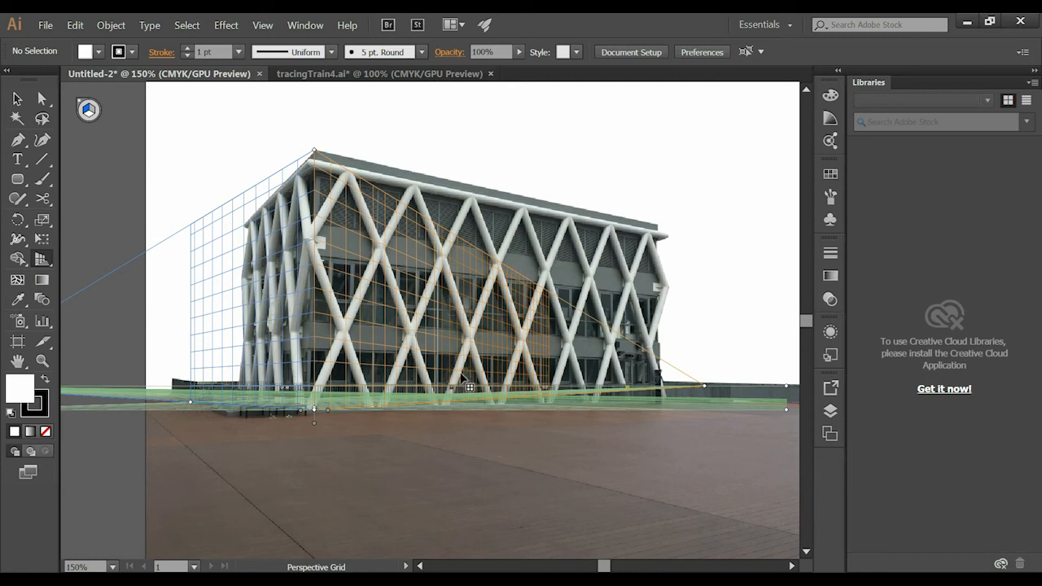
key(ctrl+z)
drag(729, 399, 590, 420)
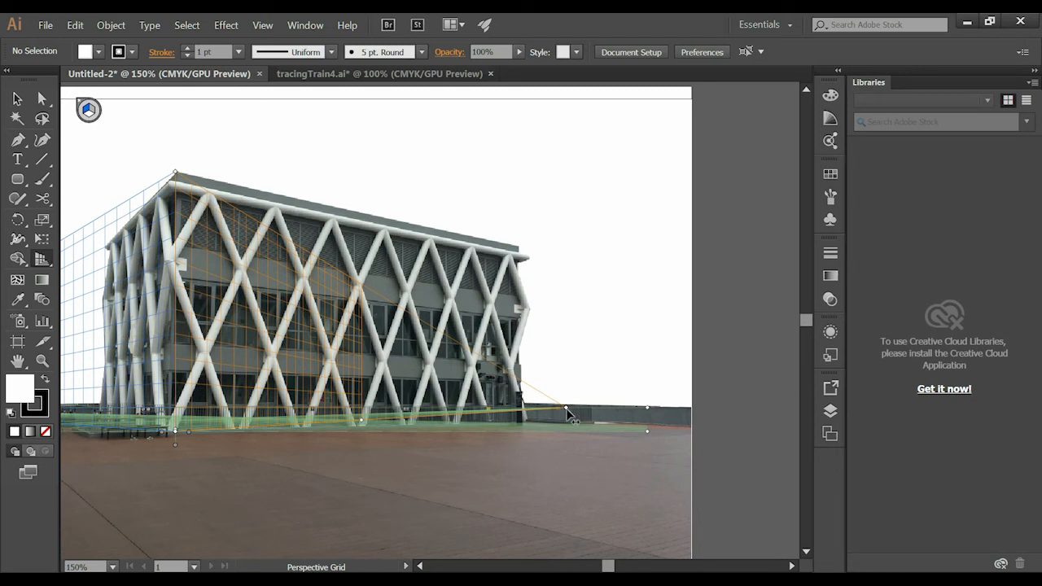
drag(568, 411, 1038, 379)
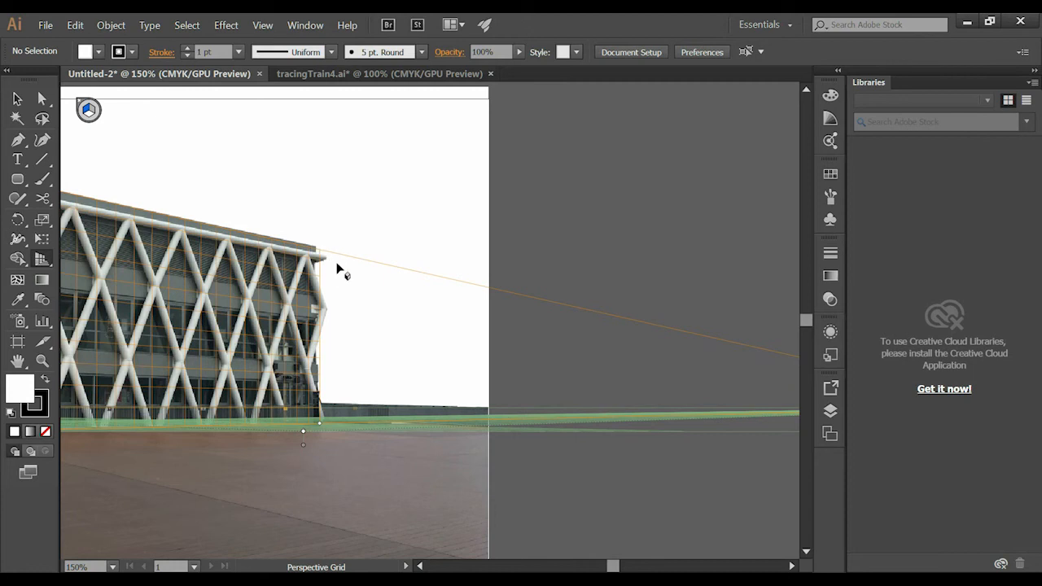
- Adjust the right grid plane's extent so it ends just past the far end of the building
mouse_move(320, 424)
mouse_down()
mouse_move(338, 422)
mouse_move(328, 427)
mouse_up()
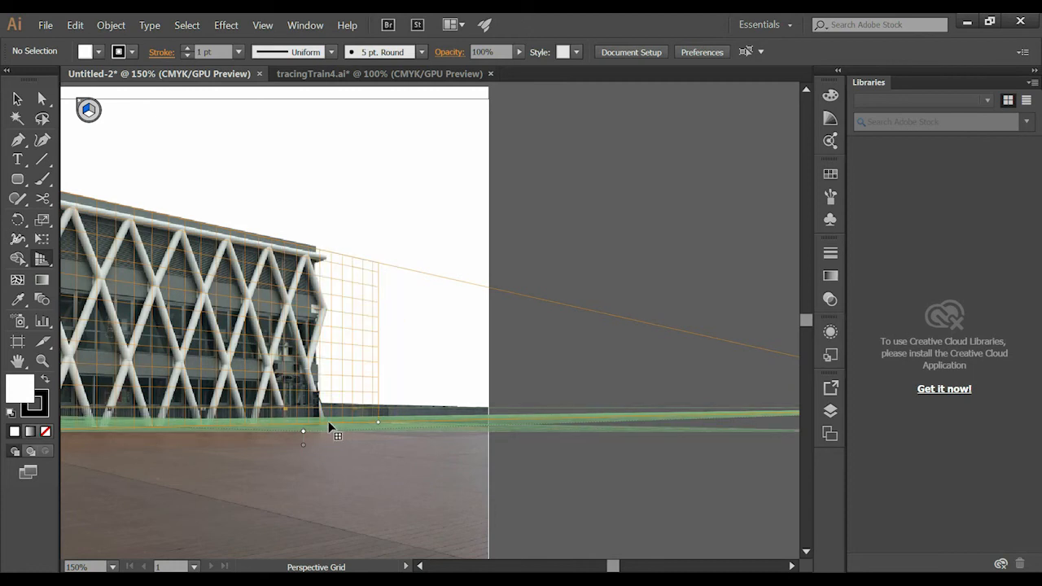
drag(609, 320, 365, 345)
key(z)
alt+click(354, 305)
drag(304, 366, 395, 355)
key(v)
click(41, 259)
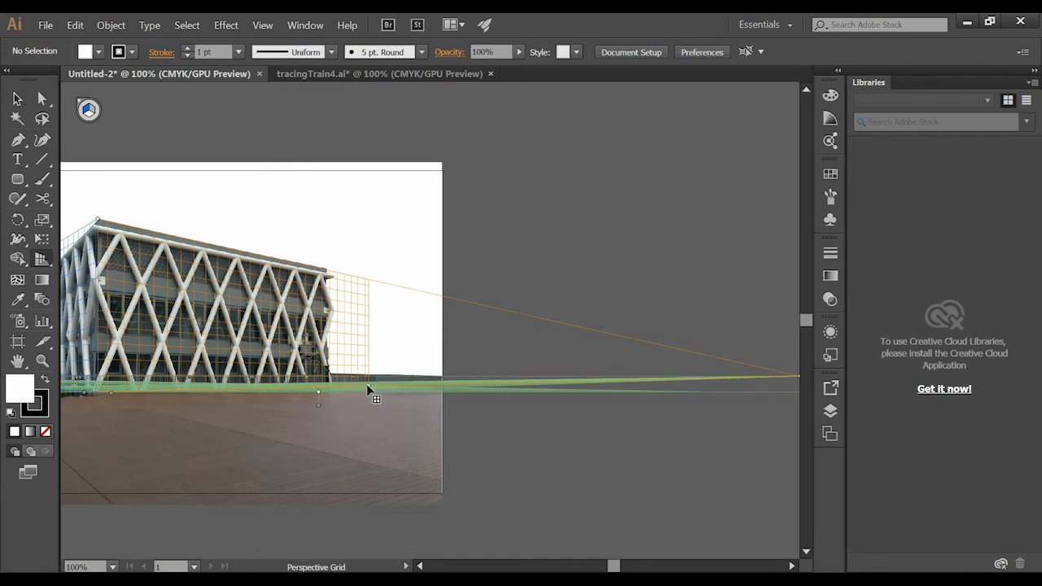
mouse_move(368, 390)
mouse_down()
mouse_move(349, 393)
mouse_move(362, 391)
mouse_up()
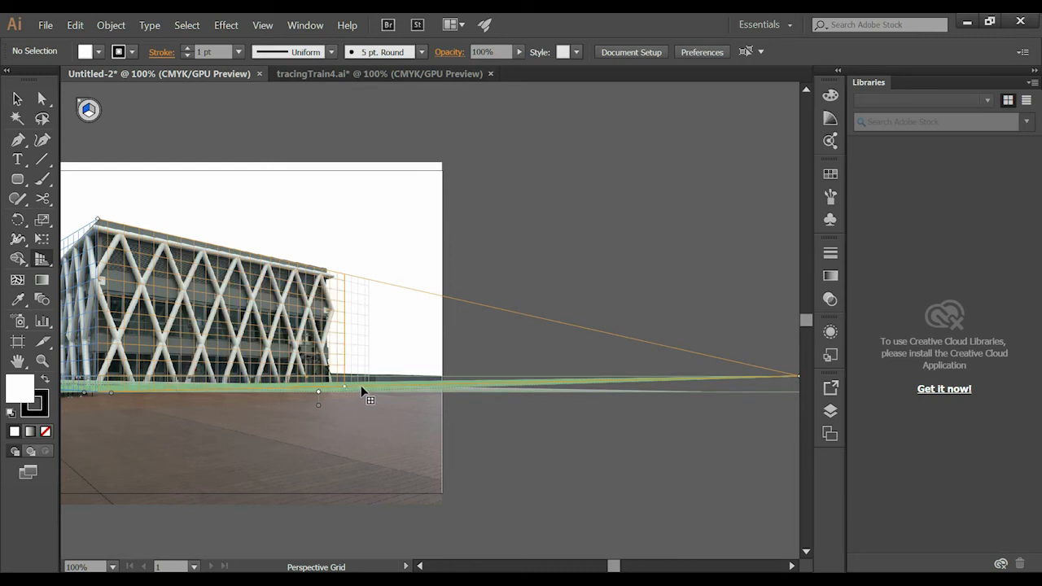
- Move the right vanishing point slightly farther outward and shorten the right grid plane to the far edge of the building's long facade
scroll(690, 405, right, 5)
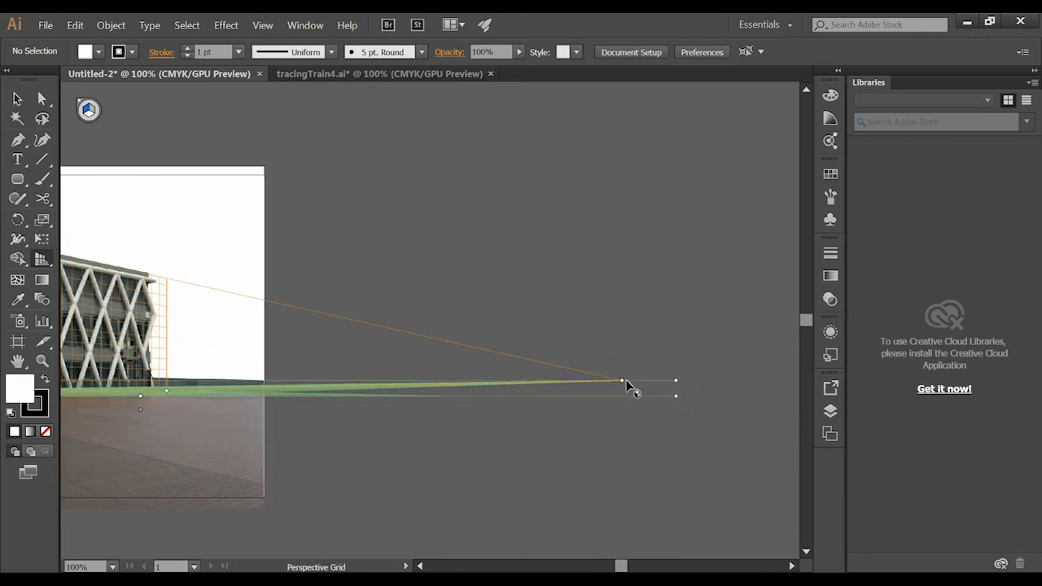
drag(622, 379, 648, 380)
scroll(577, 311, left, 12)
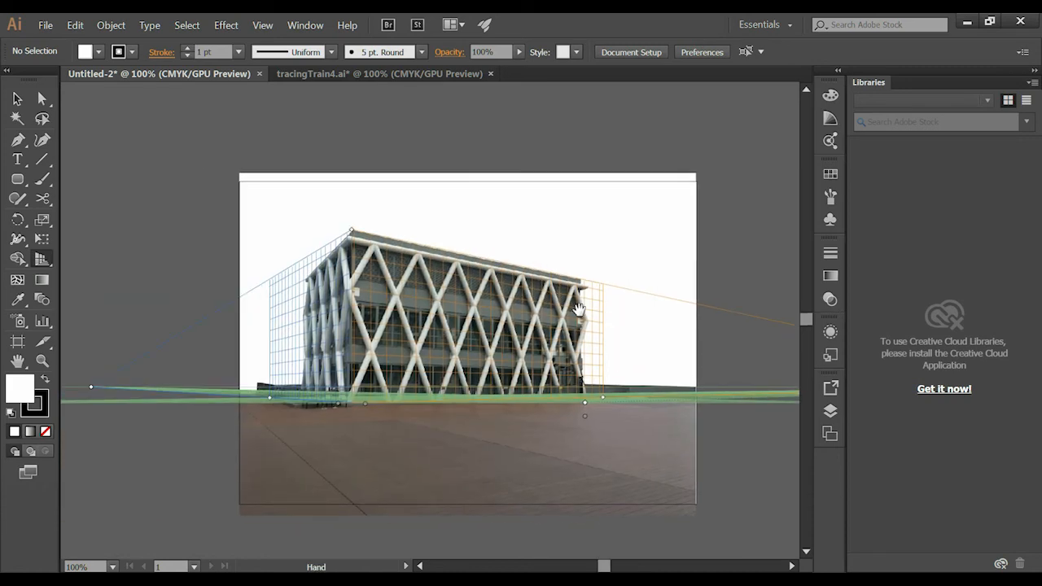
drag(425, 317, 417, 266)
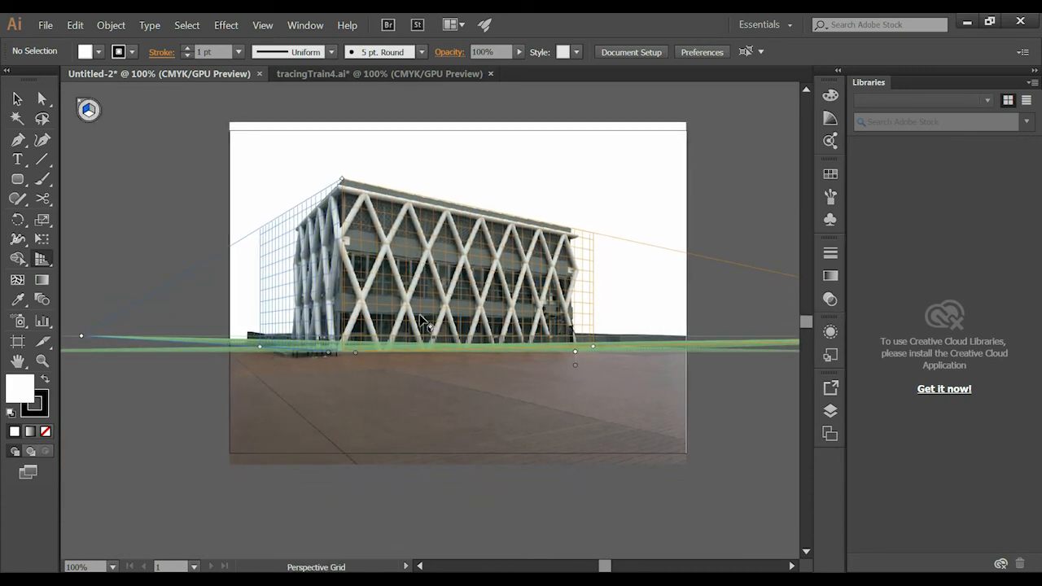
drag(432, 314, 389, 375)
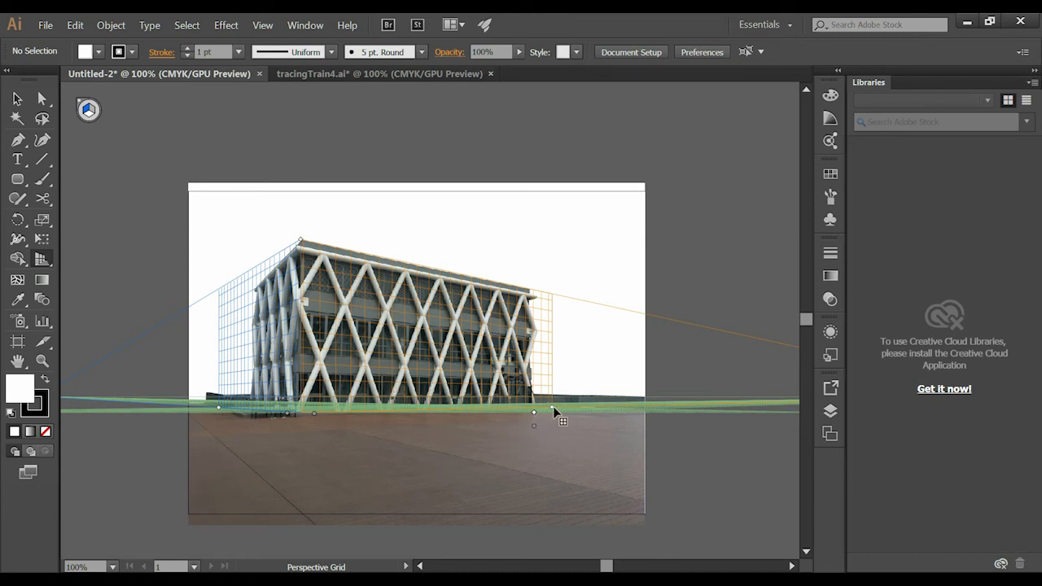
drag(552, 407, 531, 408)
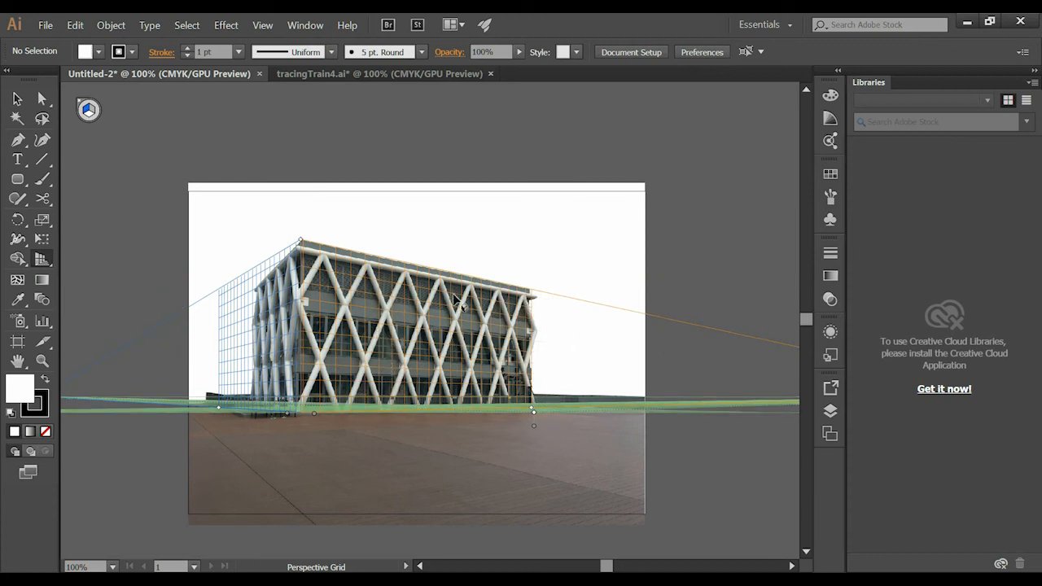
- Examine the left grid plane and both vanishing points against the building at 150%, 66.67% and 100% zoom
drag(216, 342, 396, 337)
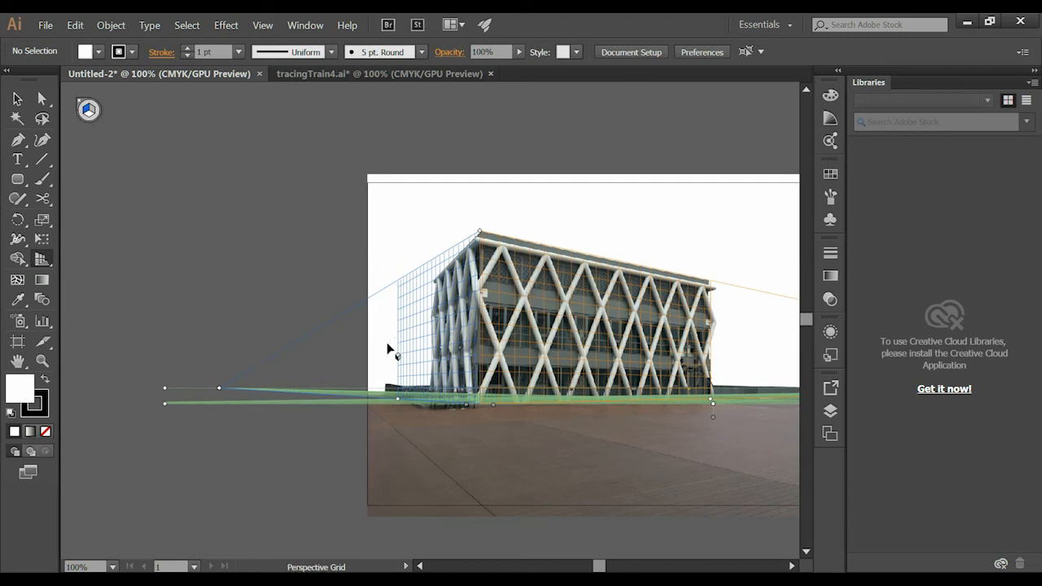
drag(328, 375, 479, 397)
click(566, 404)
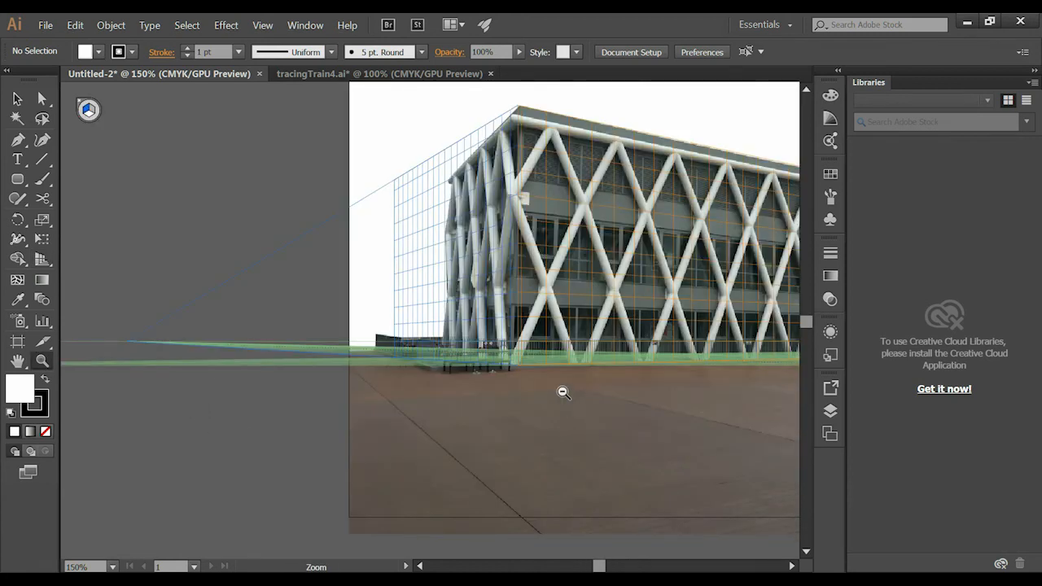
alt+click(563, 392)
alt+click(562, 393)
drag(454, 212, 626, 319)
drag(709, 321, 605, 335)
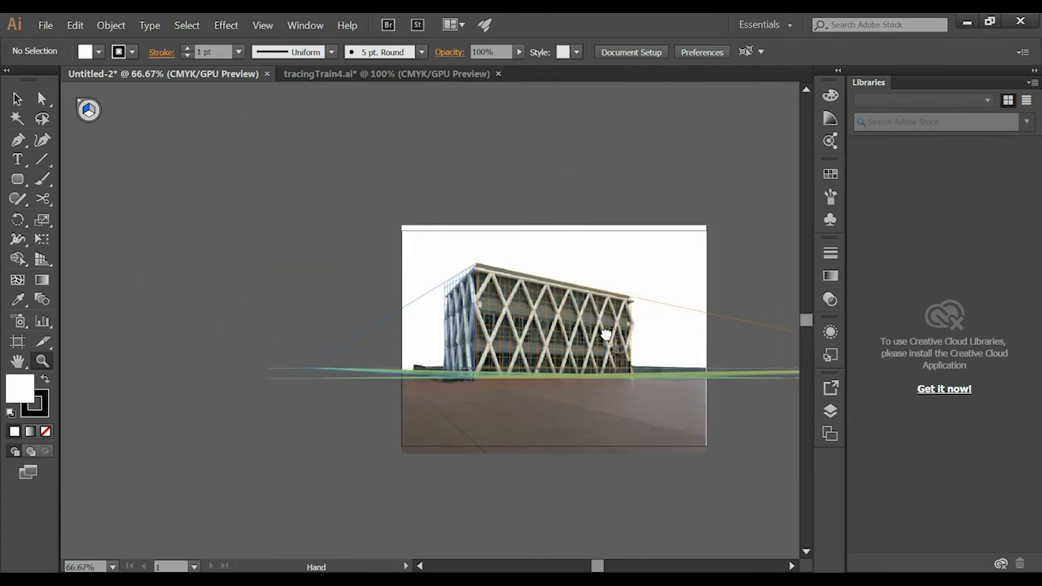
drag(691, 356, 561, 377)
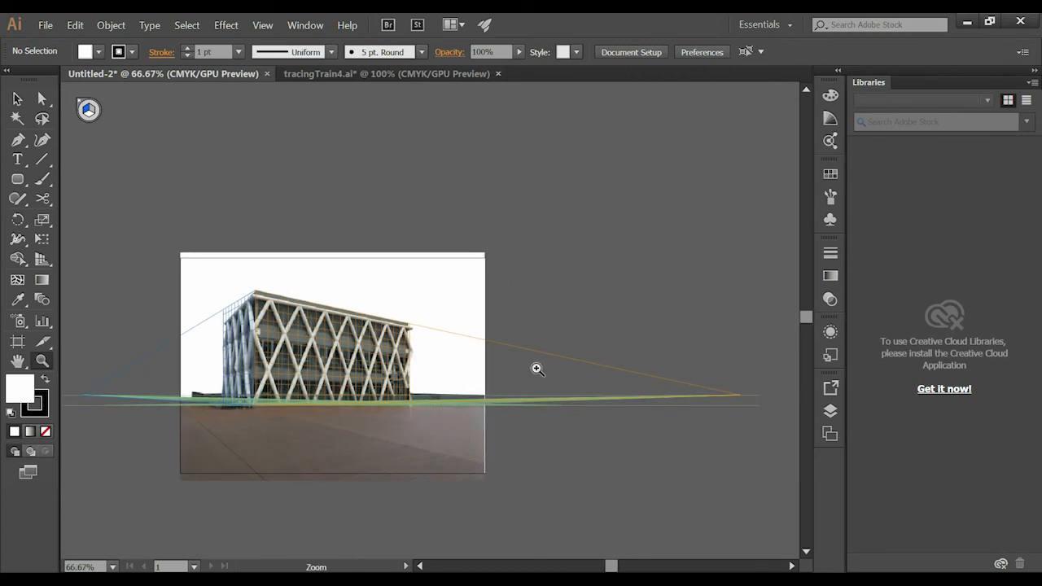
key(ctrl+1)
- Move the left vanishing point inward until the grid follows the short side's roofline, and fit the left plane's extent to the building's far edge
click(48, 264)
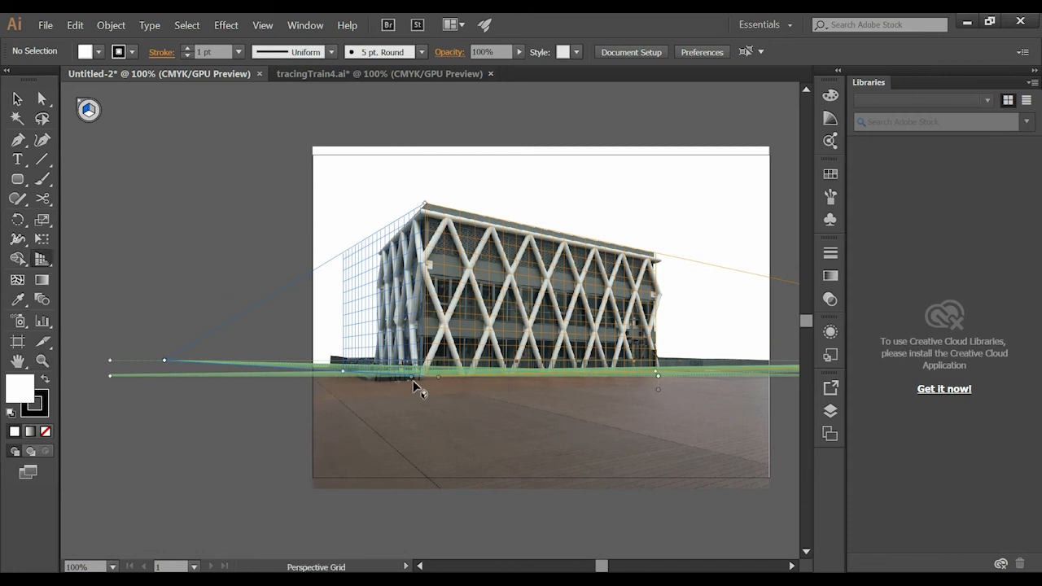
drag(410, 377, 564, 422)
drag(315, 402, 382, 411)
scroll(314, 372, right, 5)
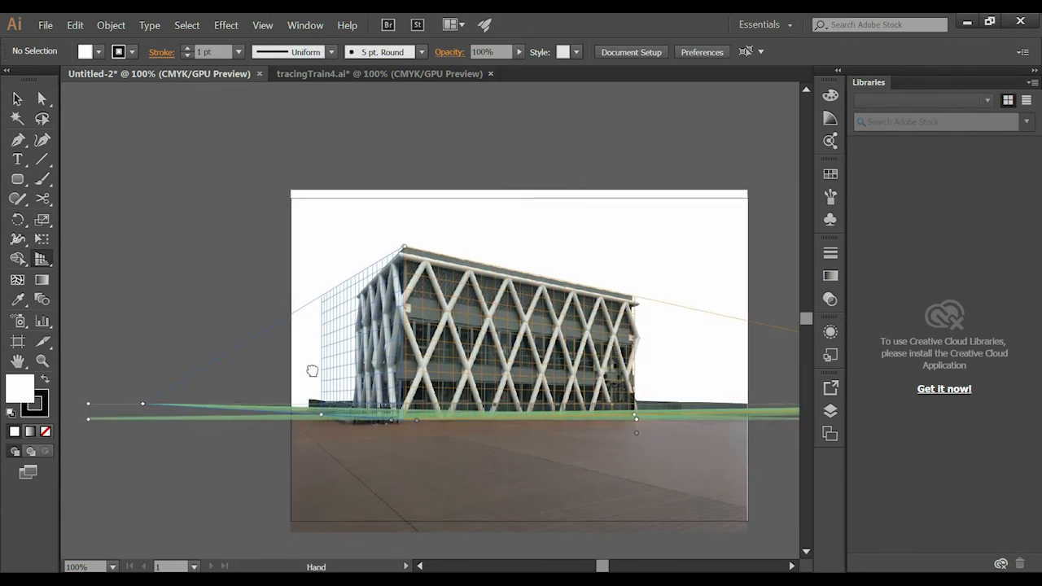
mouse_move(419, 418)
mouse_down()
mouse_move(401, 422)
mouse_move(435, 420)
mouse_move(404, 429)
mouse_up()
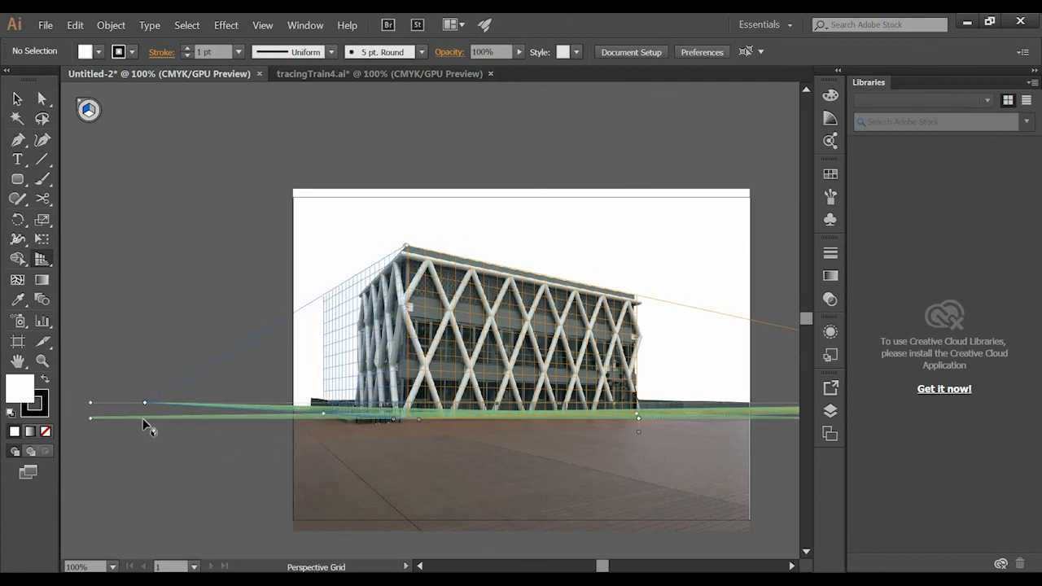
drag(145, 403, 225, 403)
drag(751, 363, 703, 347)
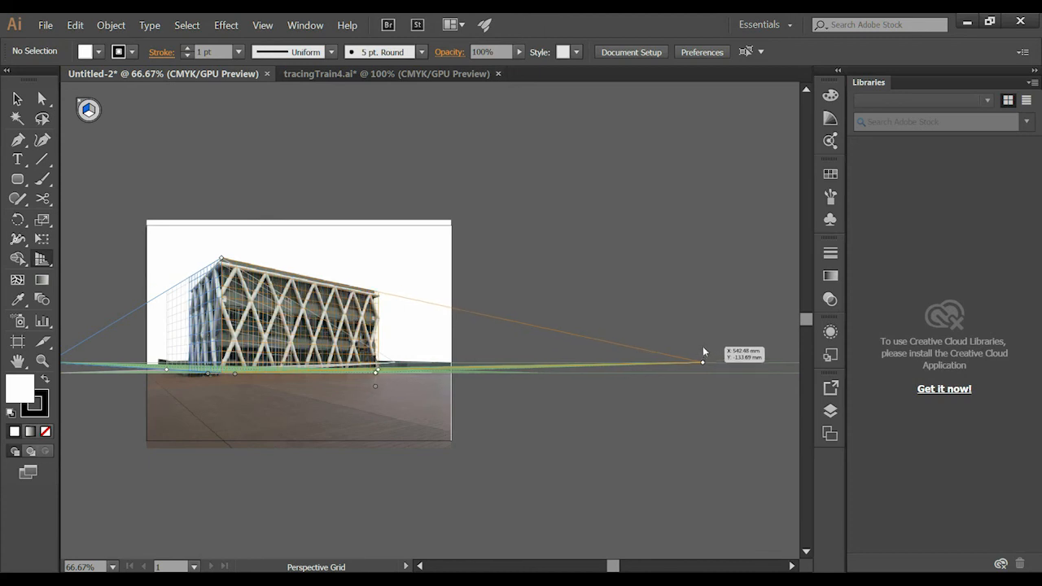
drag(188, 373, 382, 390)
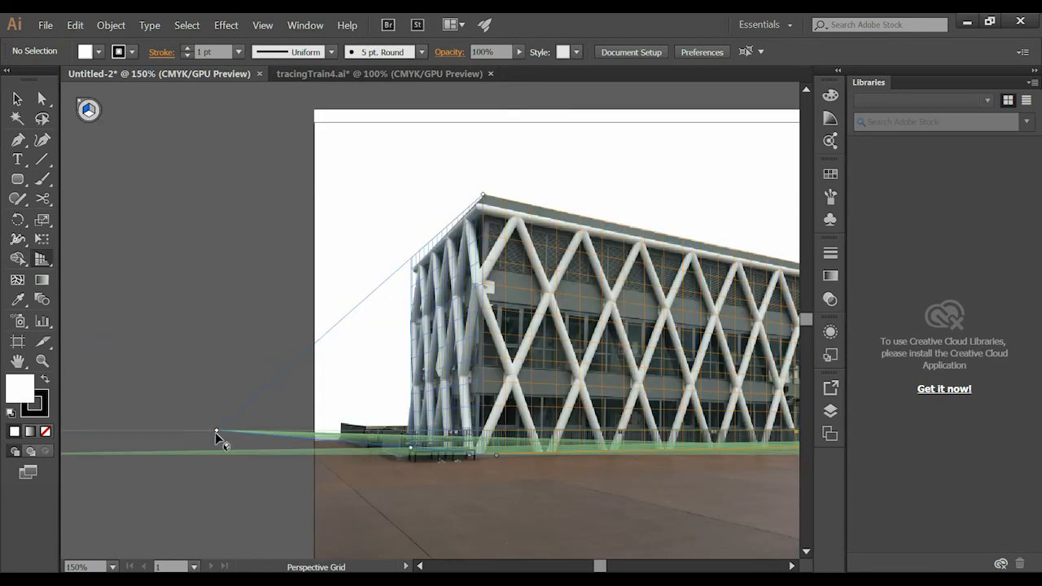
drag(218, 432, 257, 433)
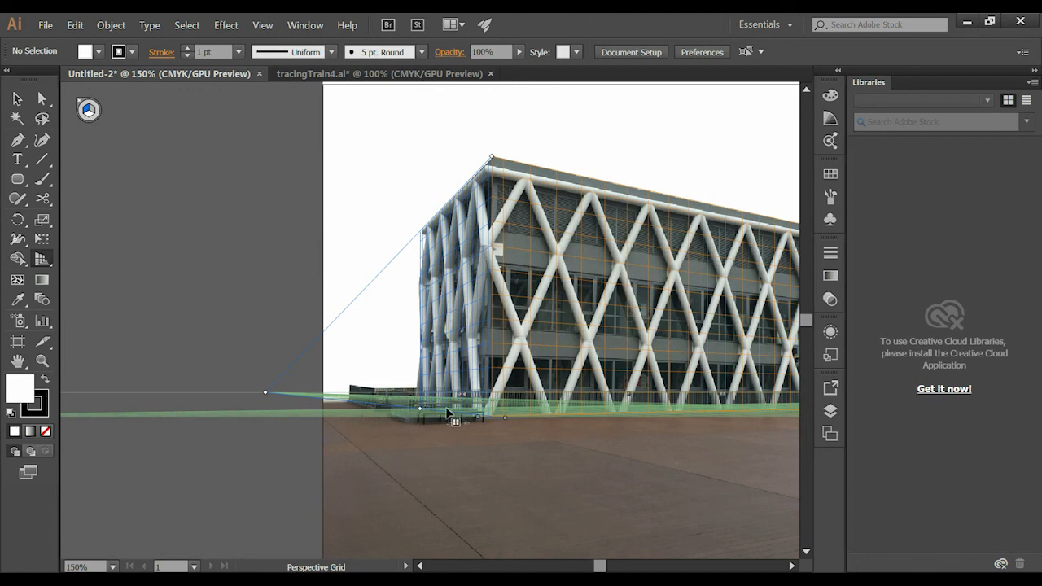
drag(420, 408, 425, 405)
- Examine at 100% and 150% zoom how both grid planes fit the building's rooflines, front corner and outer edges
key(z)
alt+click(575, 360)
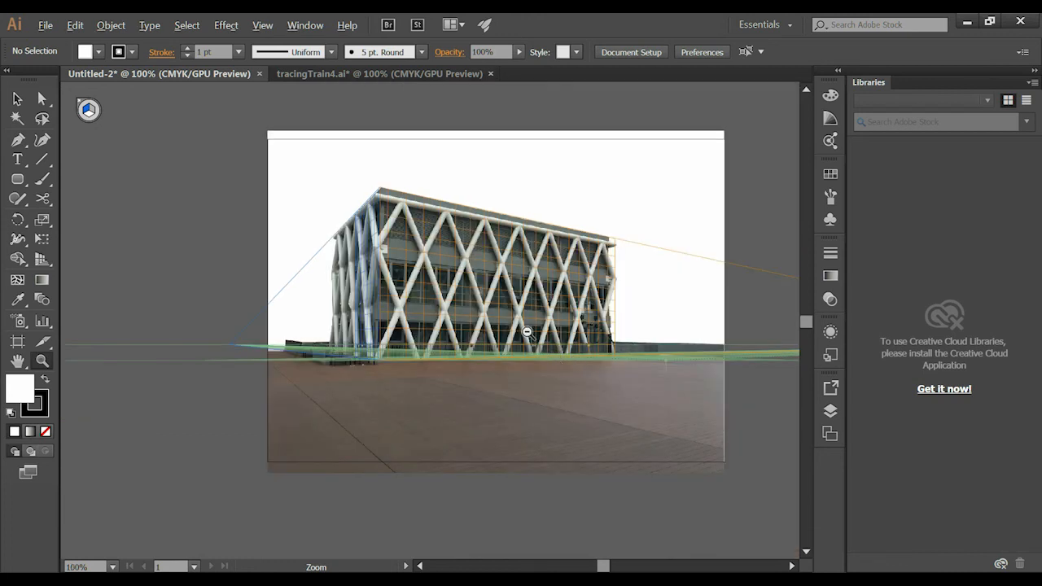
drag(526, 333, 339, 421)
drag(463, 397, 549, 395)
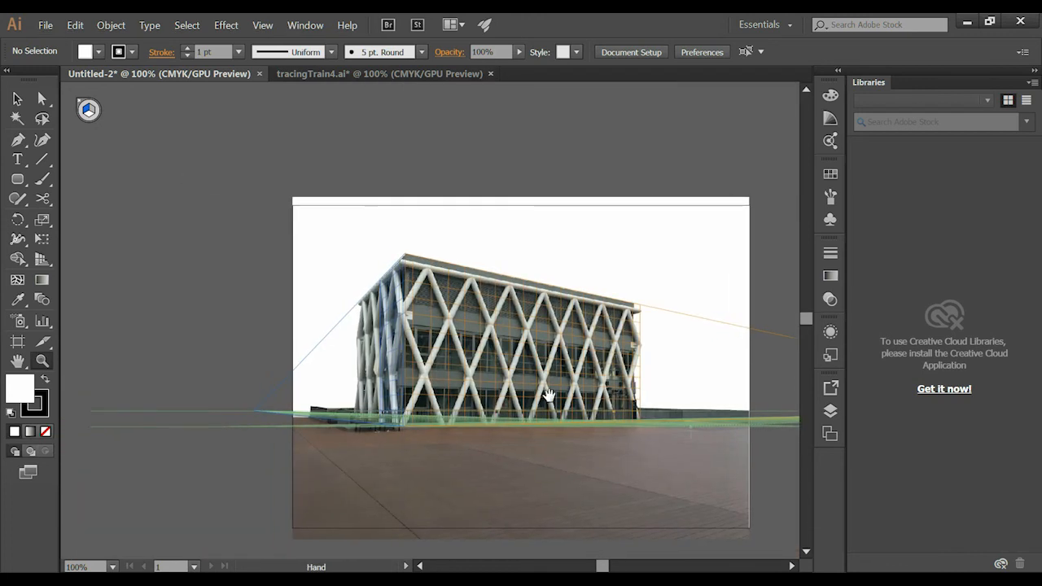
alt+click(529, 381)
click(478, 327)
drag(378, 318, 491, 337)
click(356, 347)
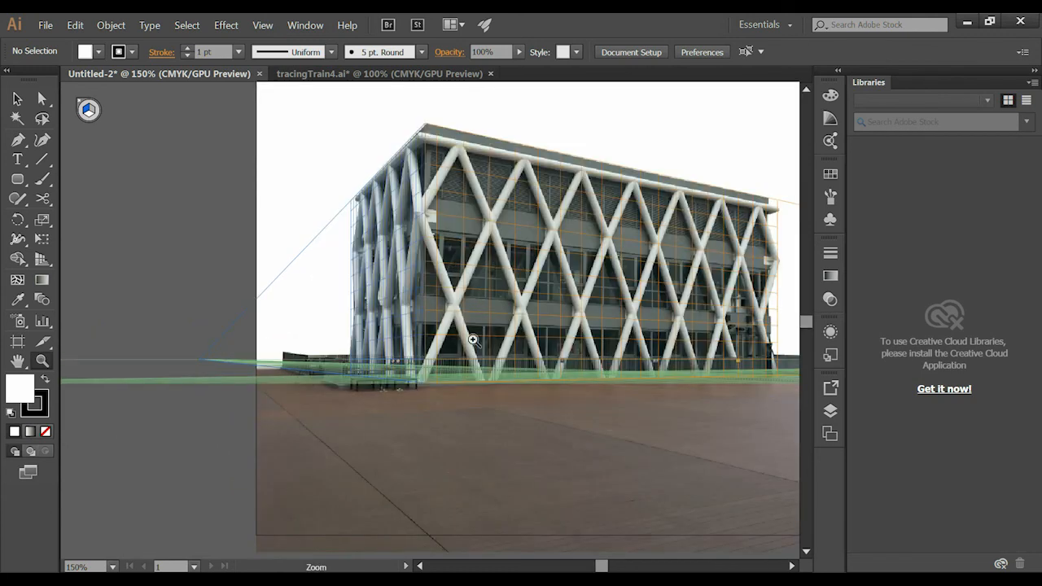
alt+click(521, 320)
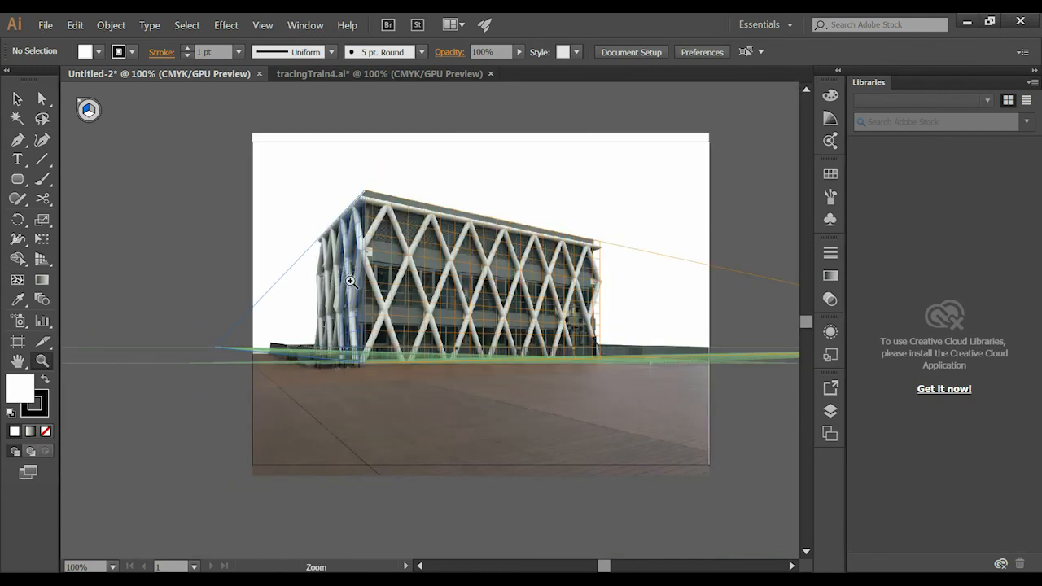
alt+click(371, 302)
click(415, 336)
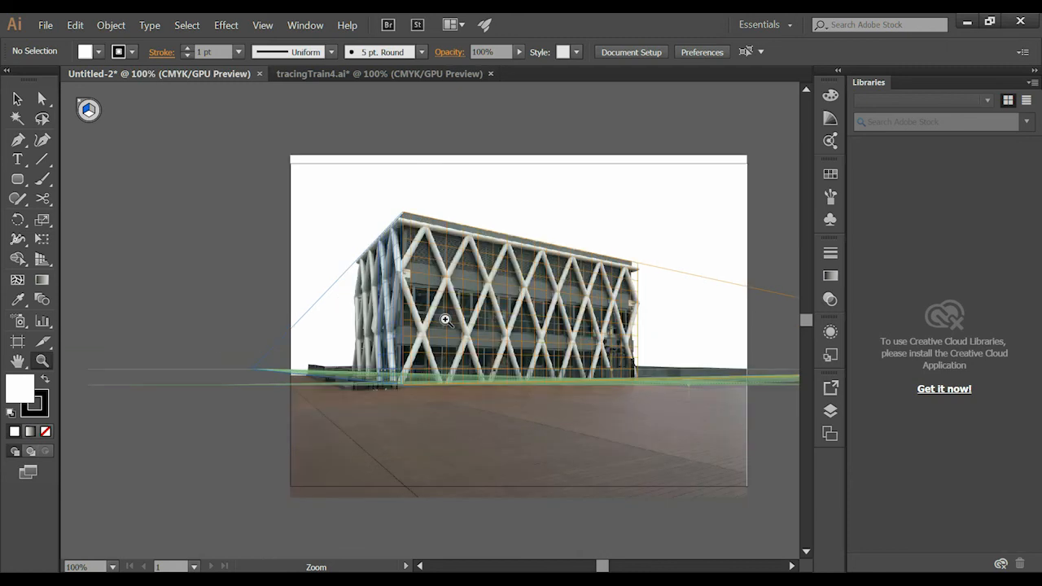
click(445, 319)
drag(513, 314, 544, 360)
alt+click(580, 322)
- Activate the Selection tool, view the tracingTrain4.ai document and return to the building document
click(16, 98)
drag(563, 280, 607, 275)
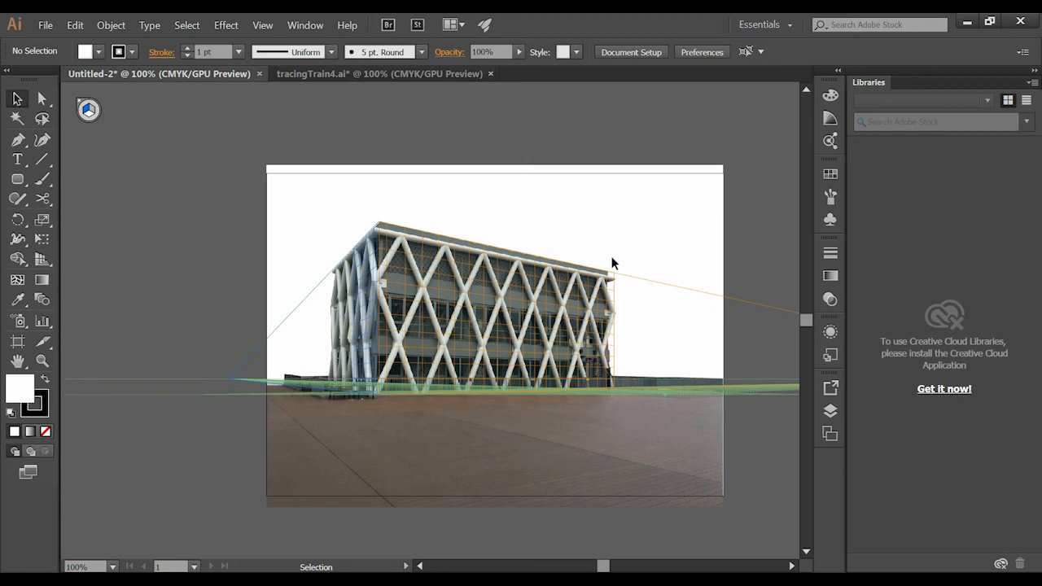
click(396, 74)
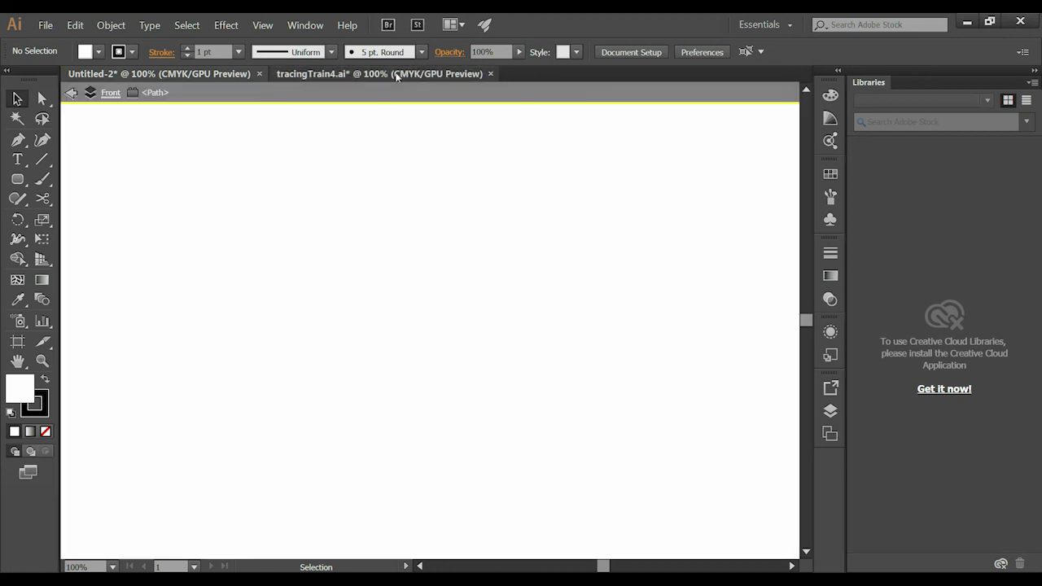
click(233, 75)
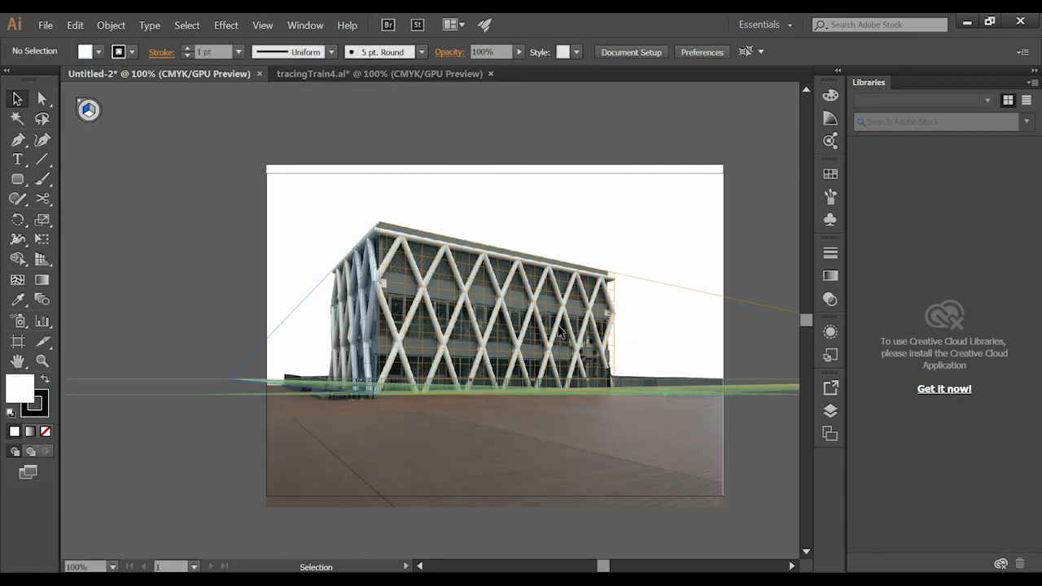